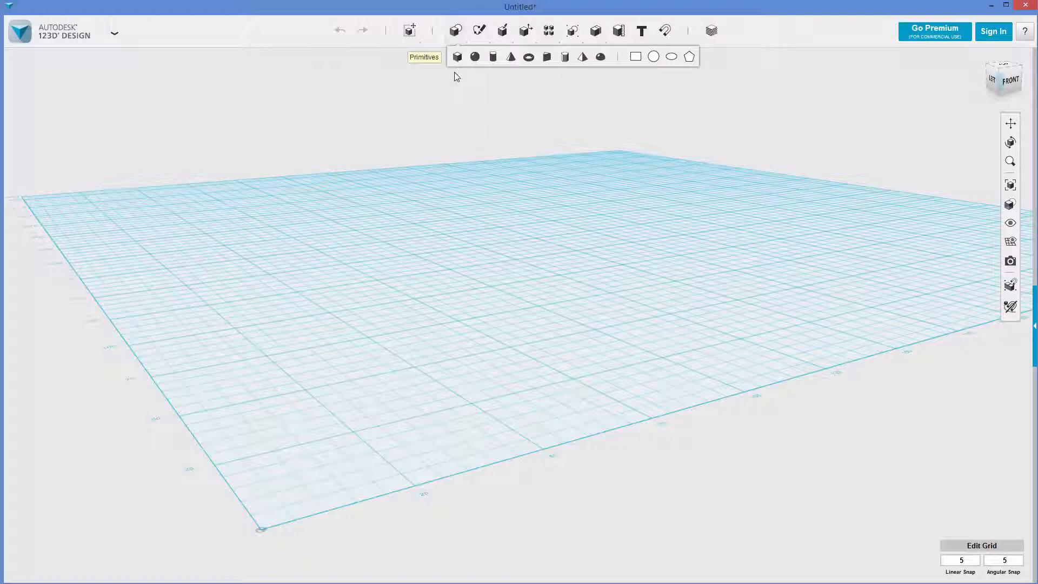
# - Place a box primitive on the empty grid in front of its centre
pyautogui.click(457, 57)
pyautogui.click(505, 298)
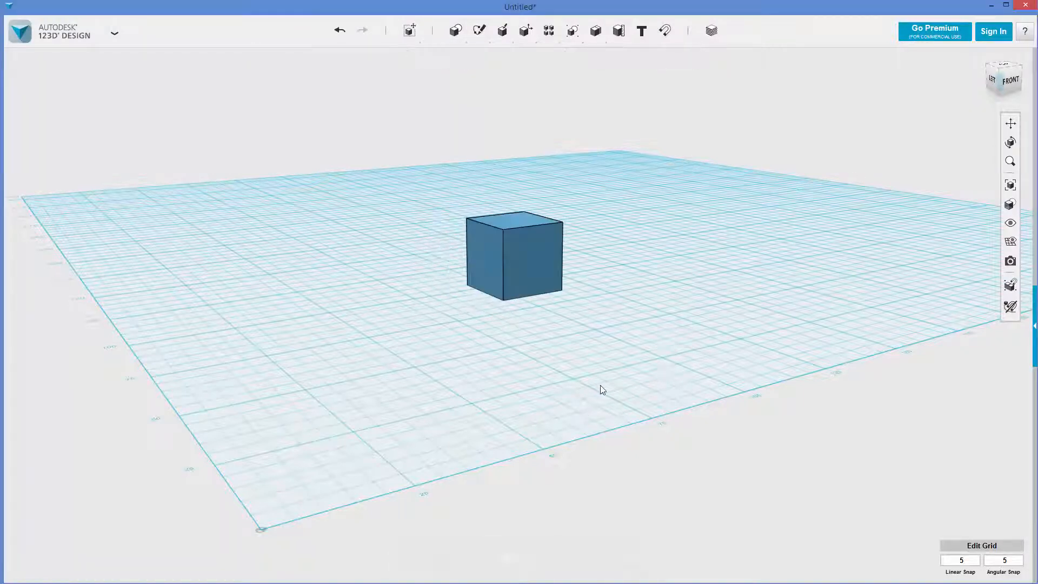
pyautogui.scroll(5, 685, 375)
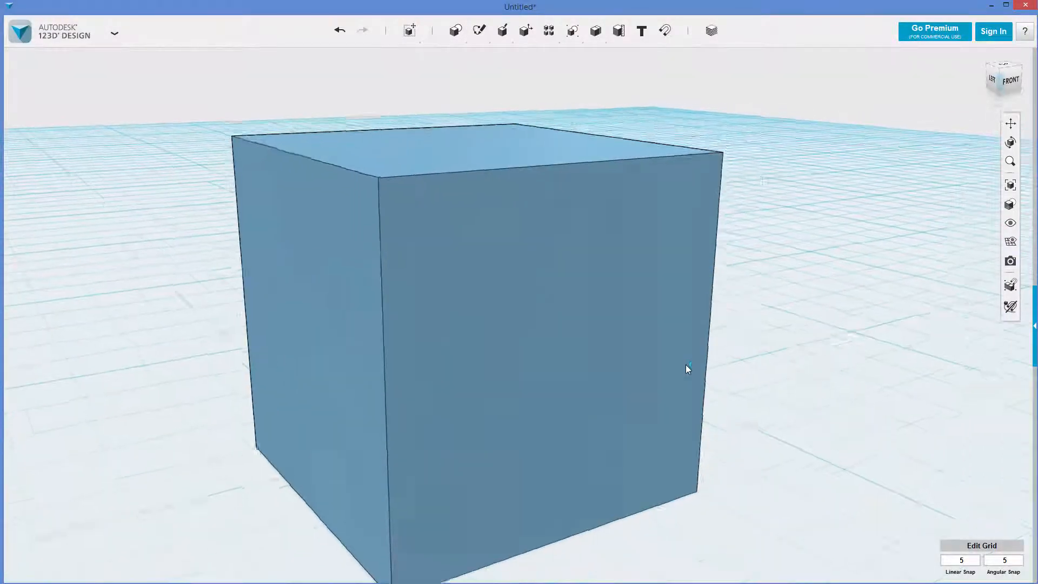
pyautogui.scroll(-5, 686, 364)
# - Use Press Pull to raise the box's top face, making it a taller block
pyautogui.moveTo(506, 37)
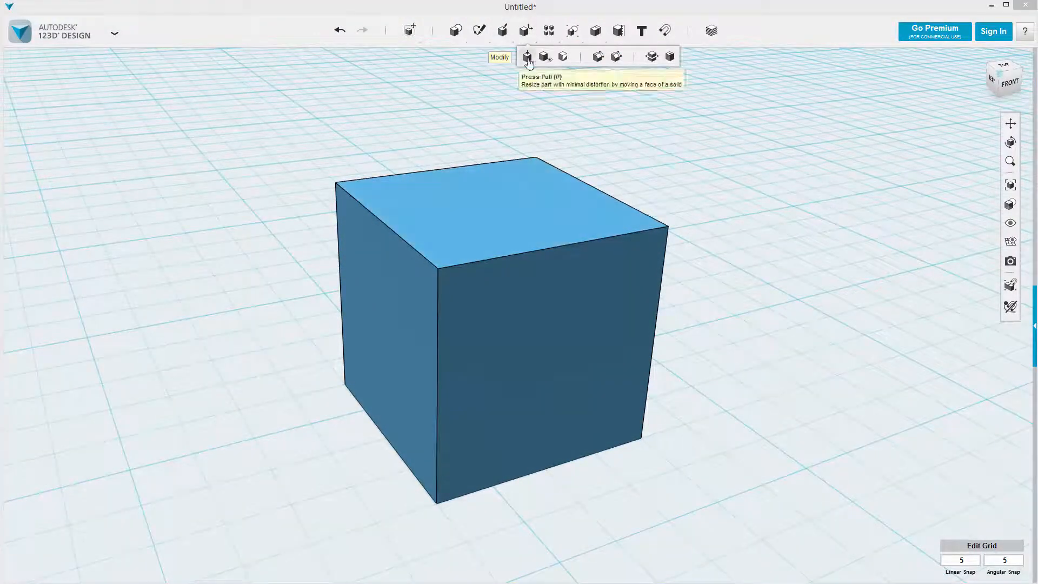
pyautogui.click(527, 56)
pyautogui.click(518, 217)
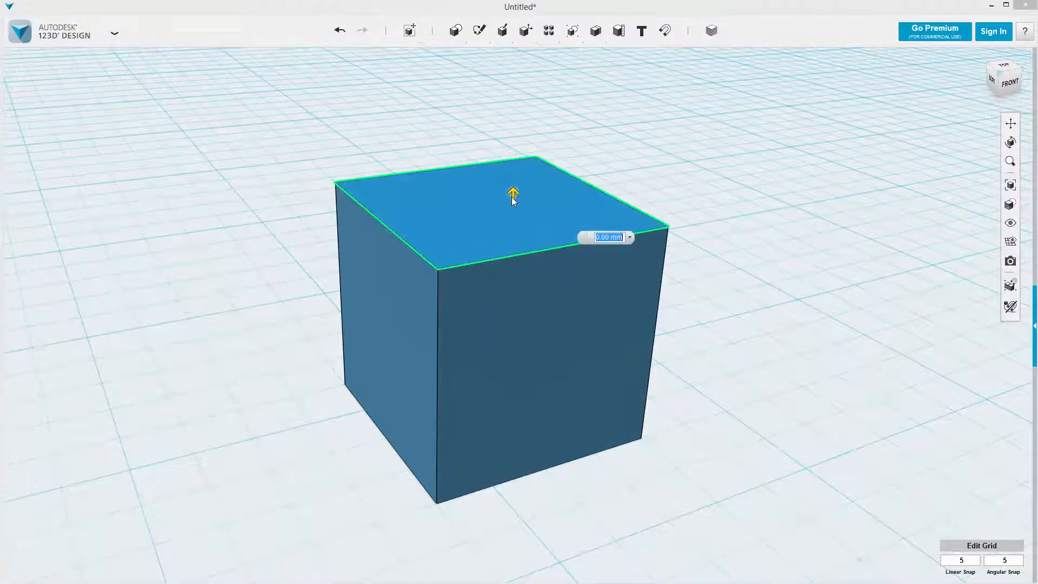
pyautogui.moveTo(513, 197); pyautogui.dragTo(517, 88)
pyautogui.click(784, 310)
pyautogui.scroll(-5, 784, 311)
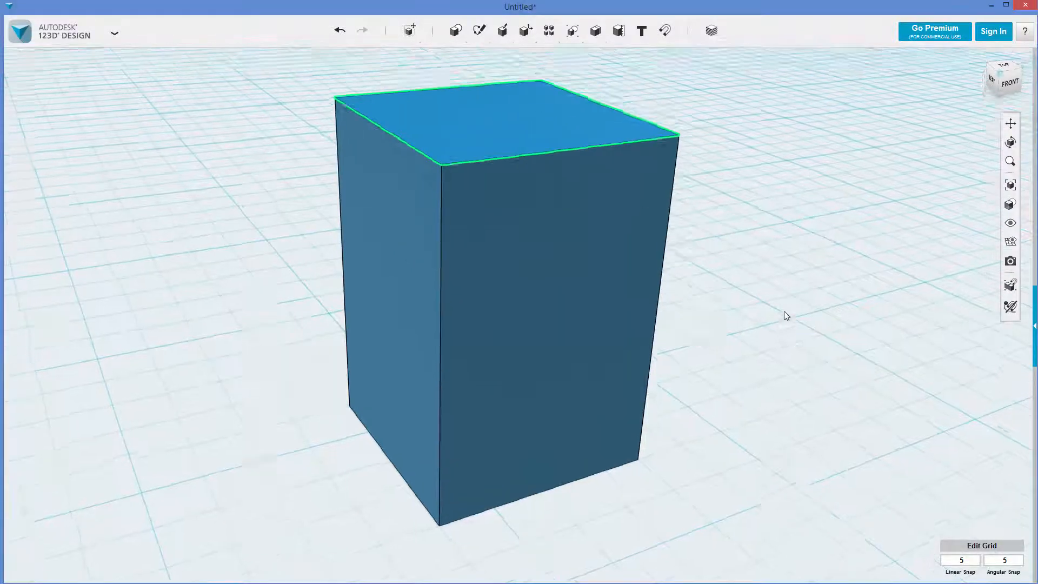
# - Tweak one vertical side face of the block outward and at an angle, giving the block a trapezoidal top
pyautogui.moveTo(783, 310); pyautogui.dragTo(841, 444, button='right')
pyautogui.moveTo(502, 32)
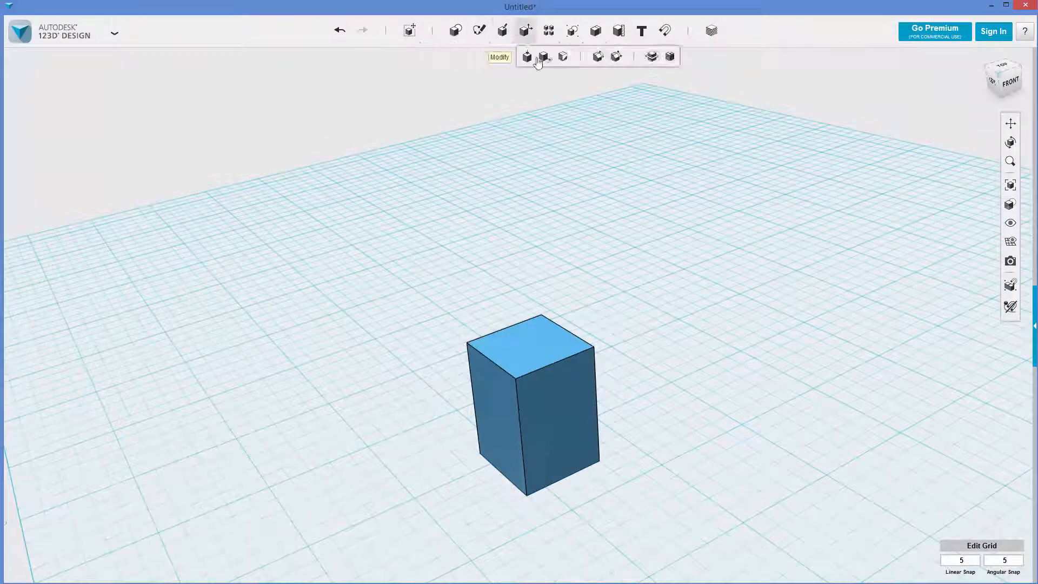
pyautogui.click(545, 58)
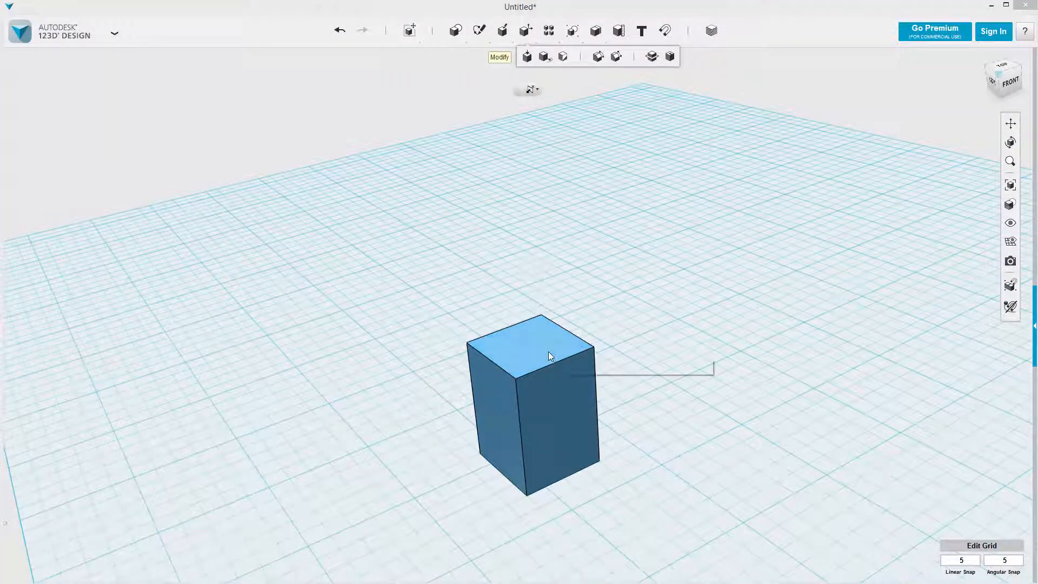
pyautogui.click(562, 362)
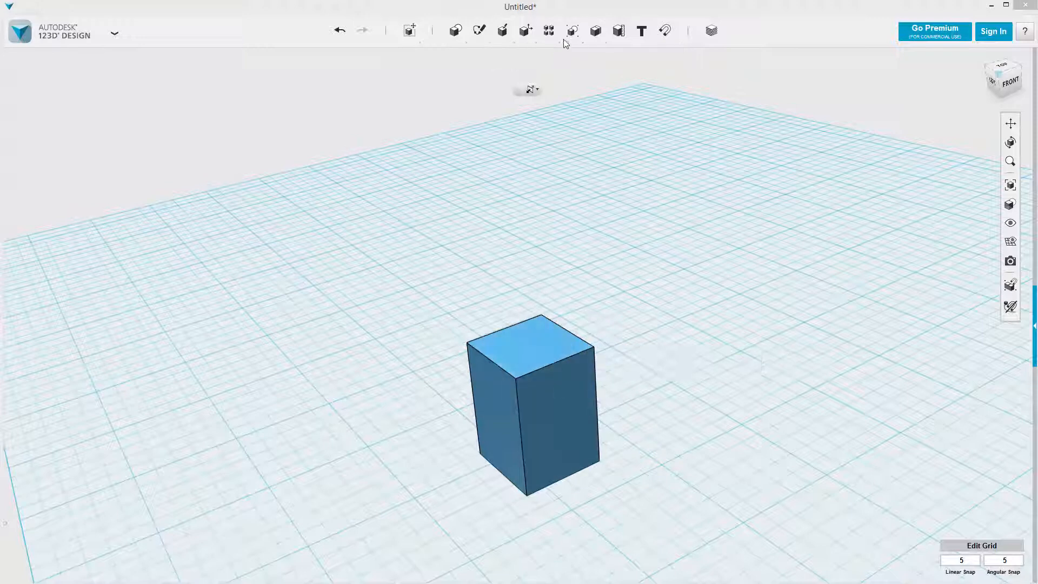
pyautogui.moveTo(573, 32)
pyautogui.click(573, 57)
pyautogui.moveTo(611, 381); pyautogui.dragTo(563, 411, button='right')
pyautogui.click(564, 410)
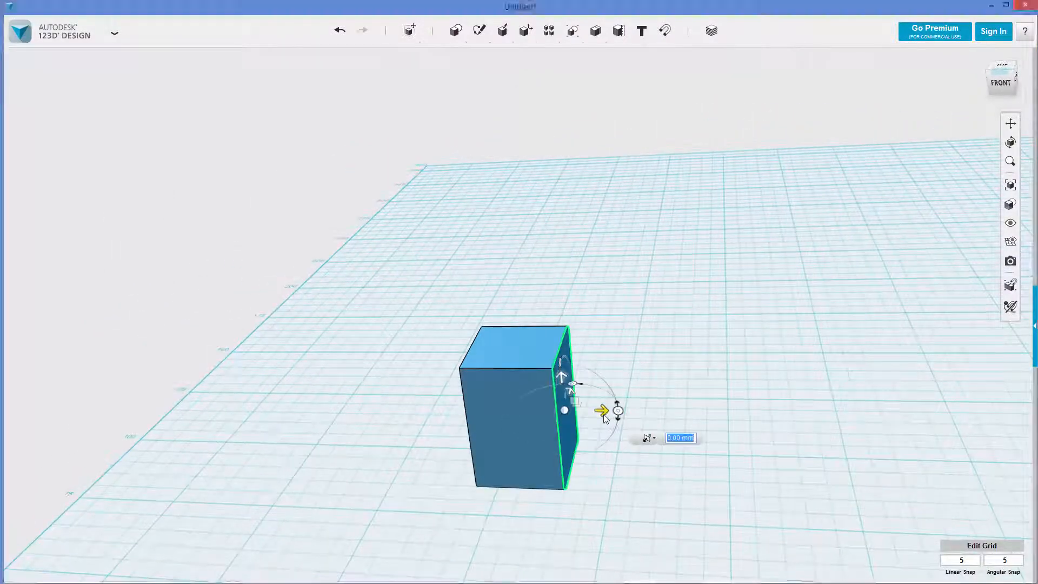
pyautogui.moveTo(604, 412); pyautogui.dragTo(665, 374)
pyautogui.click(665, 374)
pyautogui.moveTo(666, 374); pyautogui.dragTo(528, 71, button='right')
# - Sketch a straight polyline across the block's narrow side face at mid-height, from edge to edge, and finish the sketch
pyautogui.moveTo(527, 37)
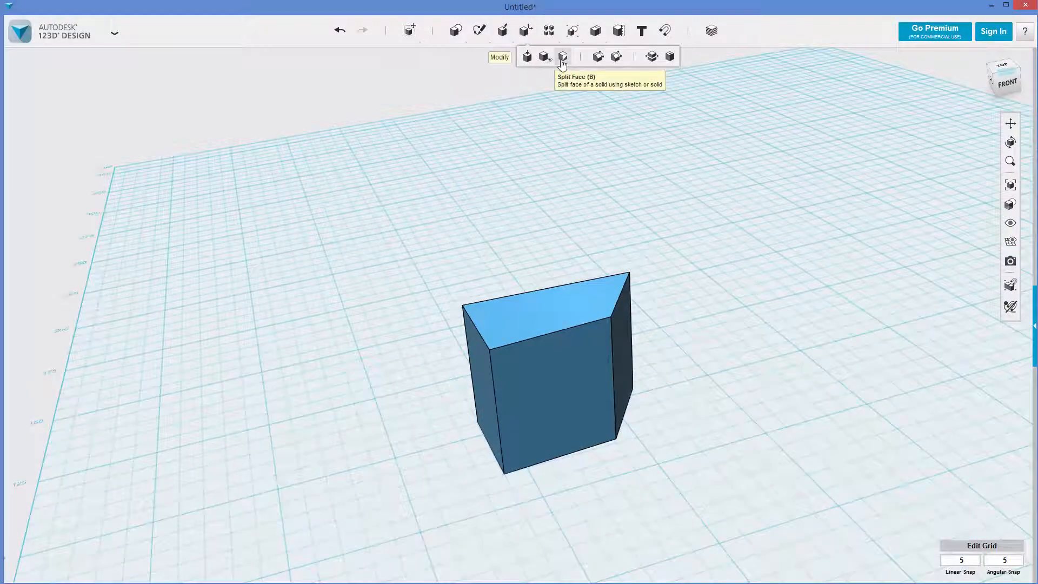
pyautogui.moveTo(479, 30)
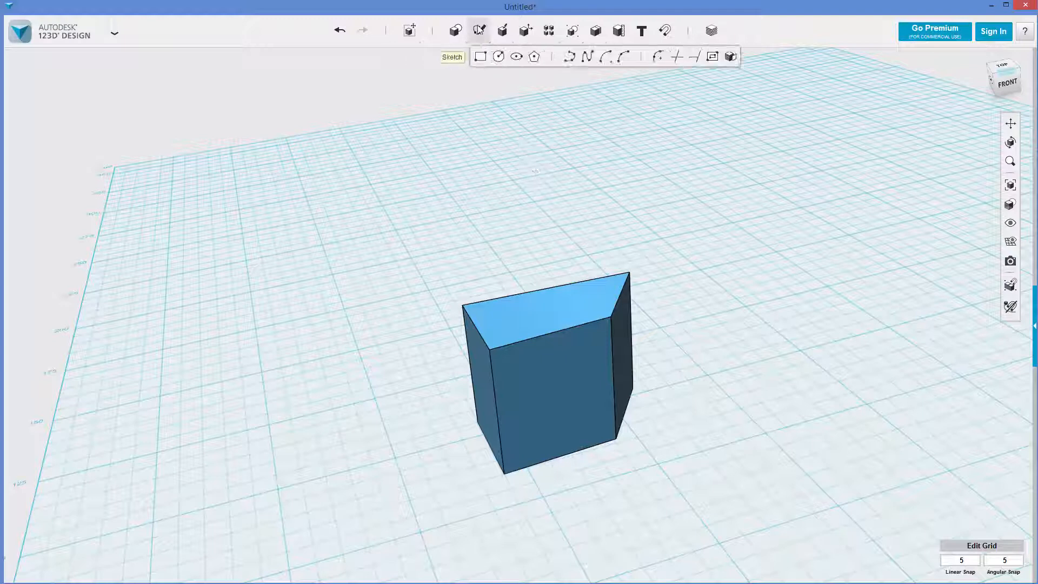
pyautogui.click(572, 57)
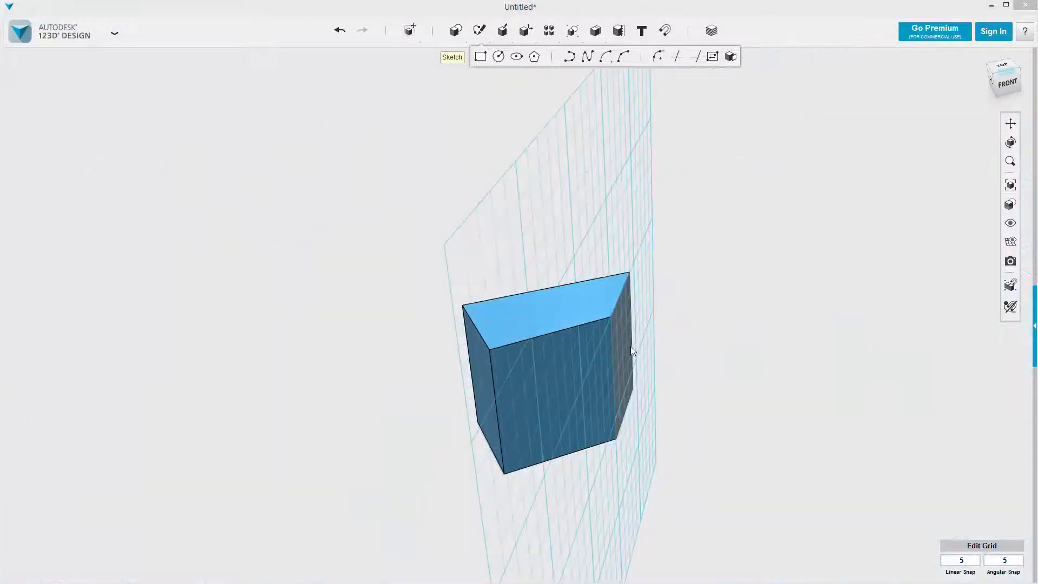
pyautogui.click(482, 397)
pyautogui.moveTo(519, 475)
pyautogui.mouseDown(button='right')
pyautogui.moveTo(578, 469)
pyautogui.moveTo(543, 349)
pyautogui.moveTo(530, 433)
pyautogui.moveTo(479, 450)
pyautogui.moveTo(468, 416)
pyautogui.mouseUp(button='right')
pyautogui.click(462, 412)
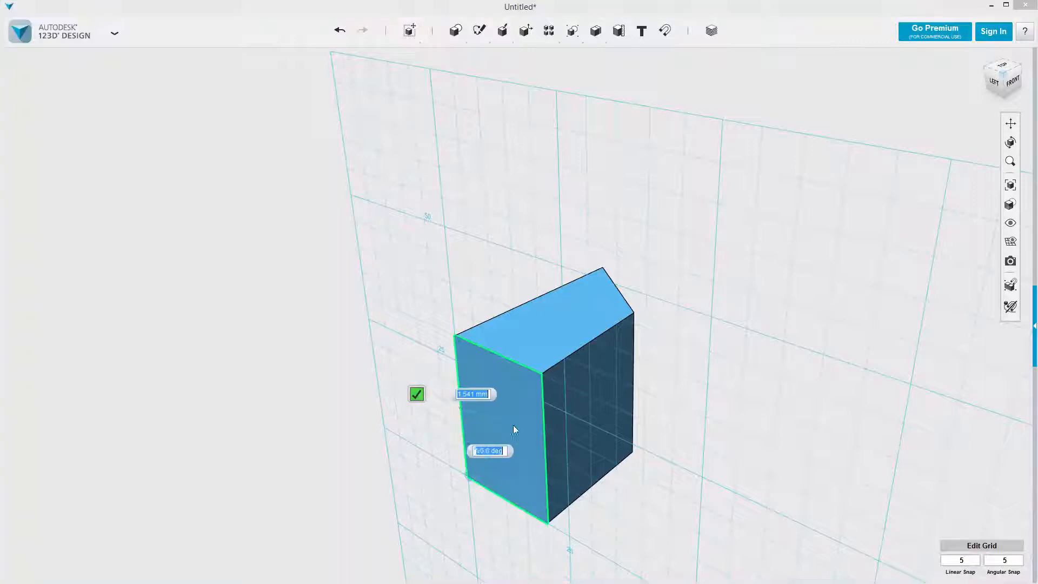
pyautogui.click(544, 453)
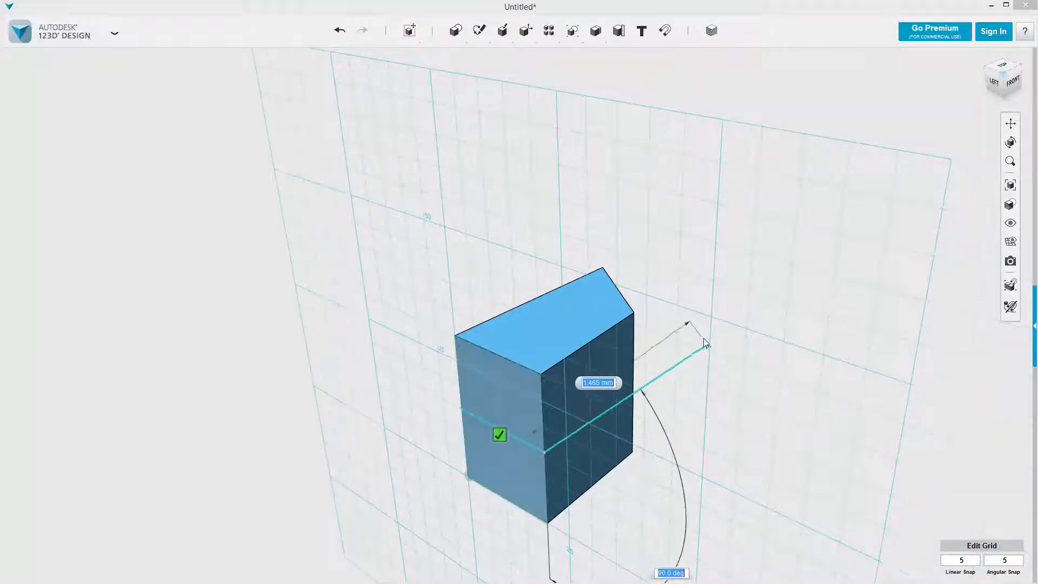
pyautogui.click(498, 438)
pyautogui.moveTo(617, 241); pyautogui.dragTo(598, 222, button='right')
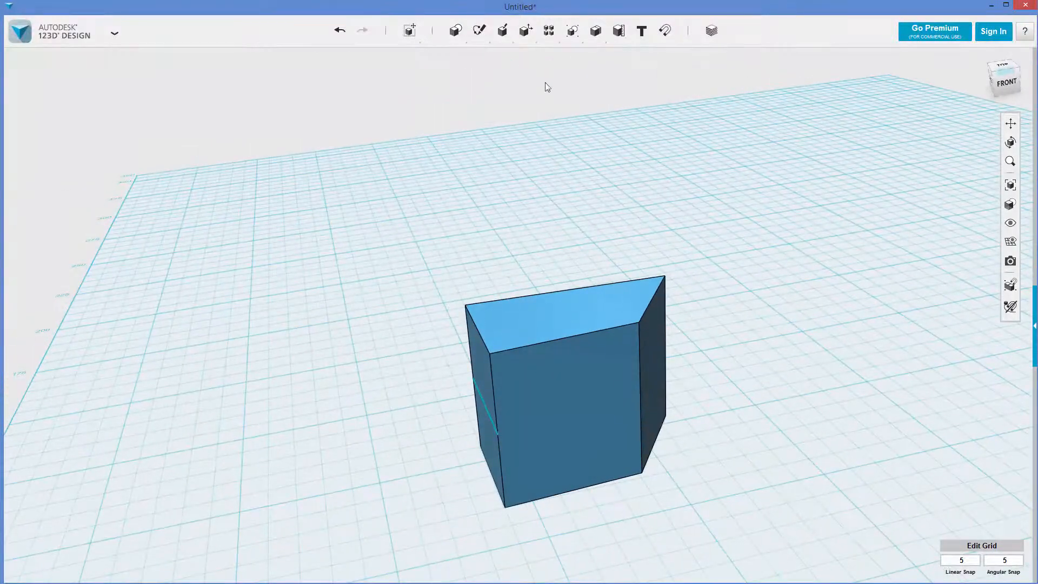
# - Sketch an arched three-point spline on the block's front face, extending past both of its vertical edges, and finish the sketch
pyautogui.moveTo(479, 30)
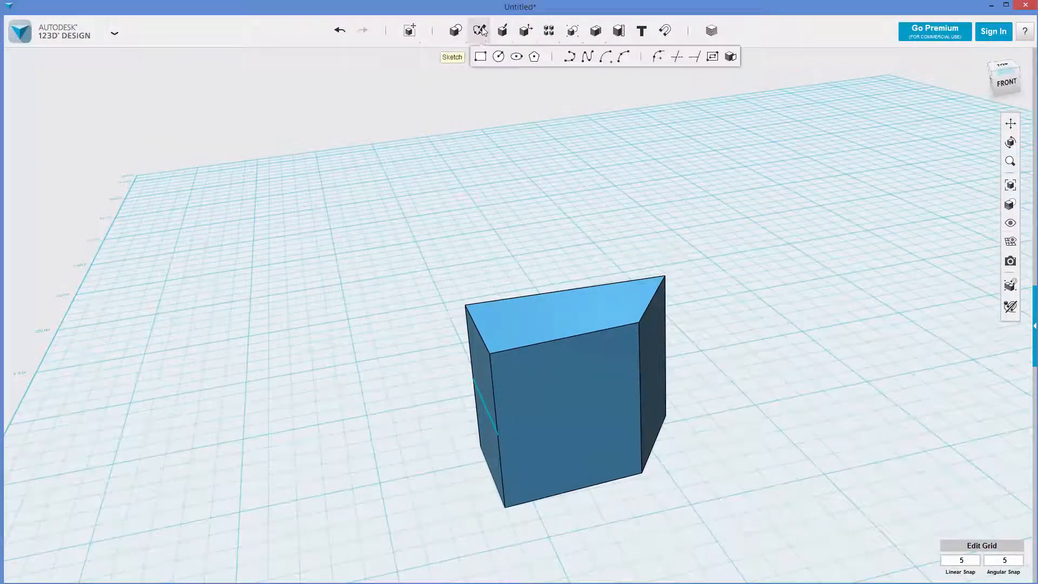
pyautogui.click(568, 58)
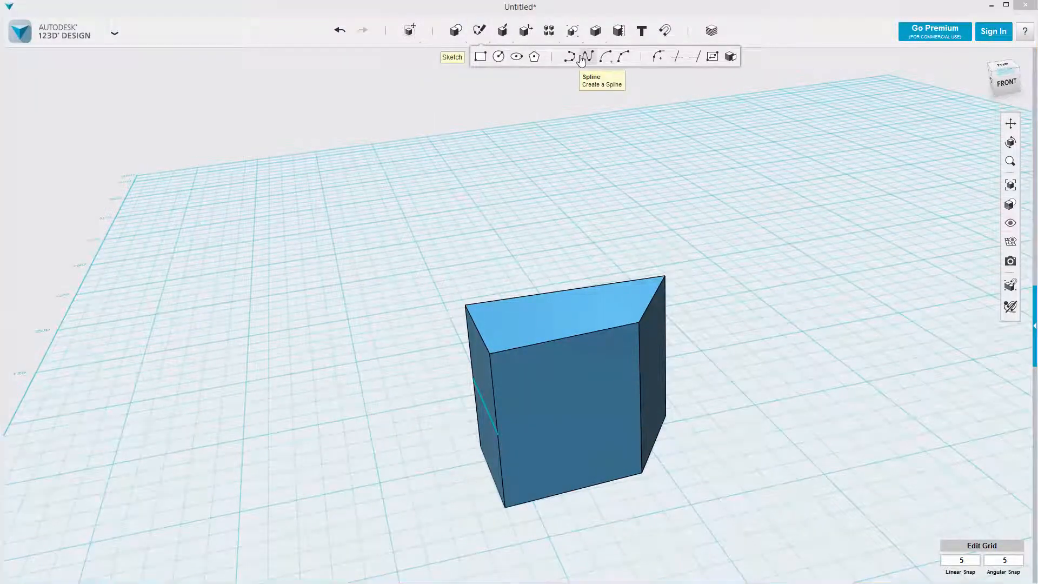
pyautogui.click(569, 401)
pyautogui.moveTo(543, 469); pyautogui.dragTo(523, 329, button='middle')
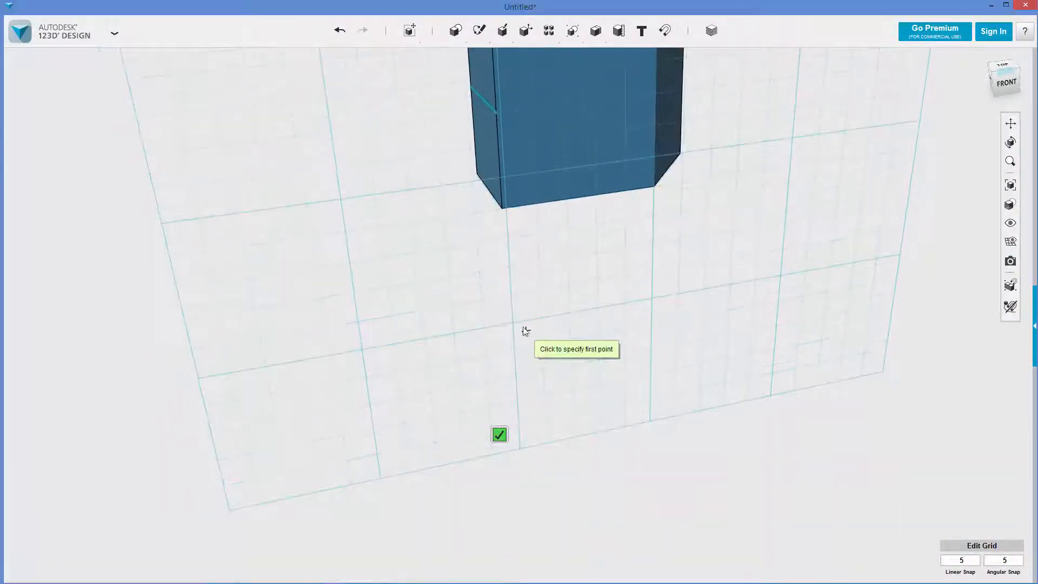
pyautogui.moveTo(470, 264); pyautogui.dragTo(437, 201, button='right')
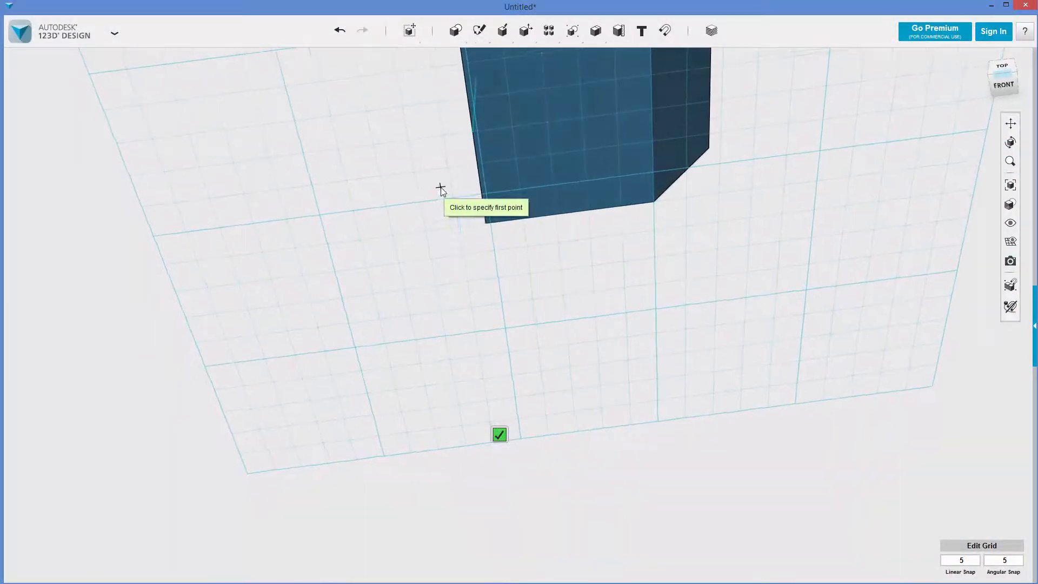
pyautogui.click(441, 189)
pyautogui.moveTo(517, 59); pyautogui.dragTo(524, 152, button='middle')
pyautogui.click(550, 229)
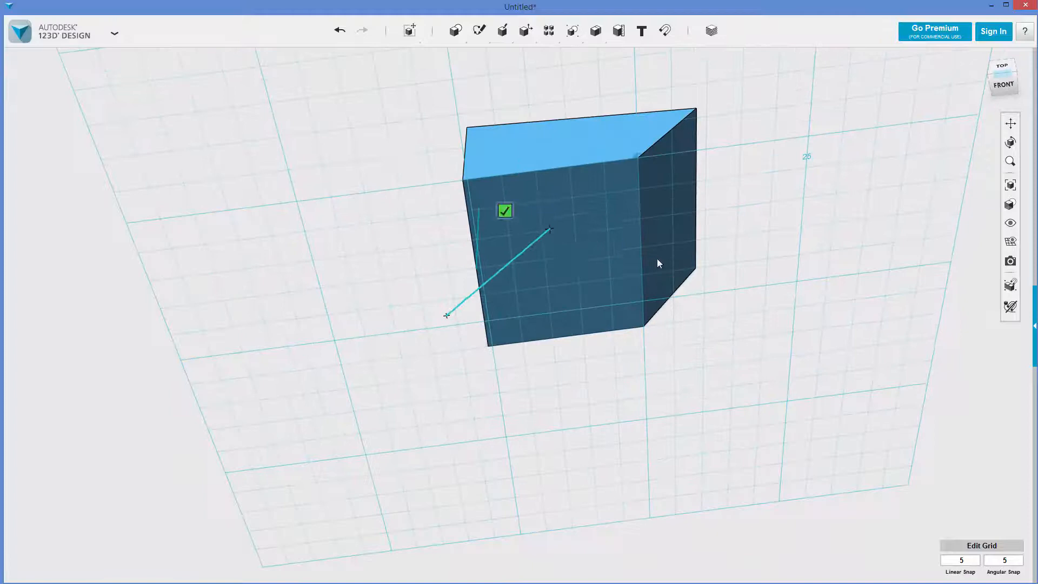
pyautogui.click(732, 277)
pyautogui.click(687, 194)
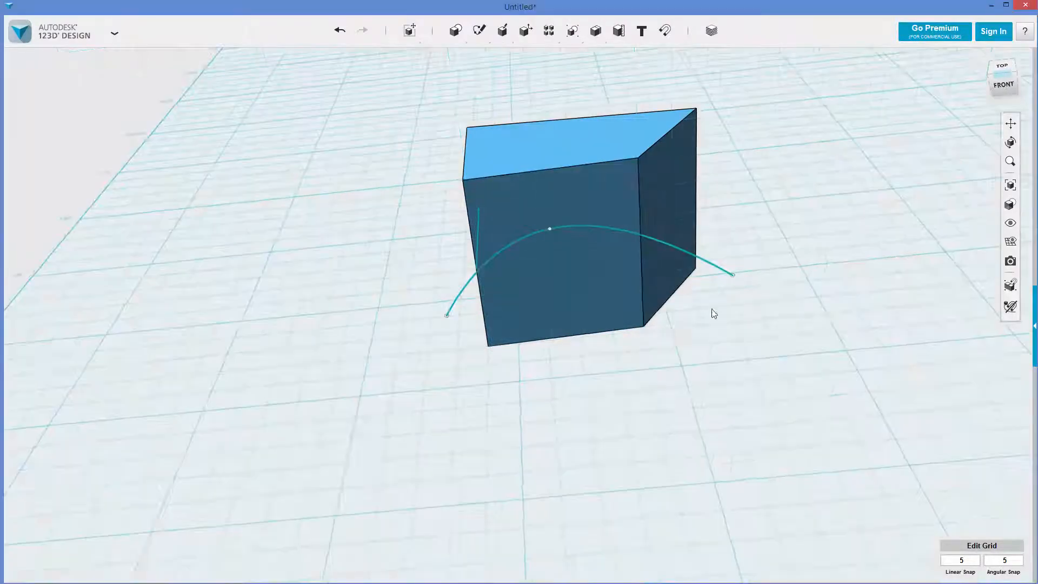
pyautogui.moveTo(551, 338); pyautogui.dragTo(496, 95, button='right')
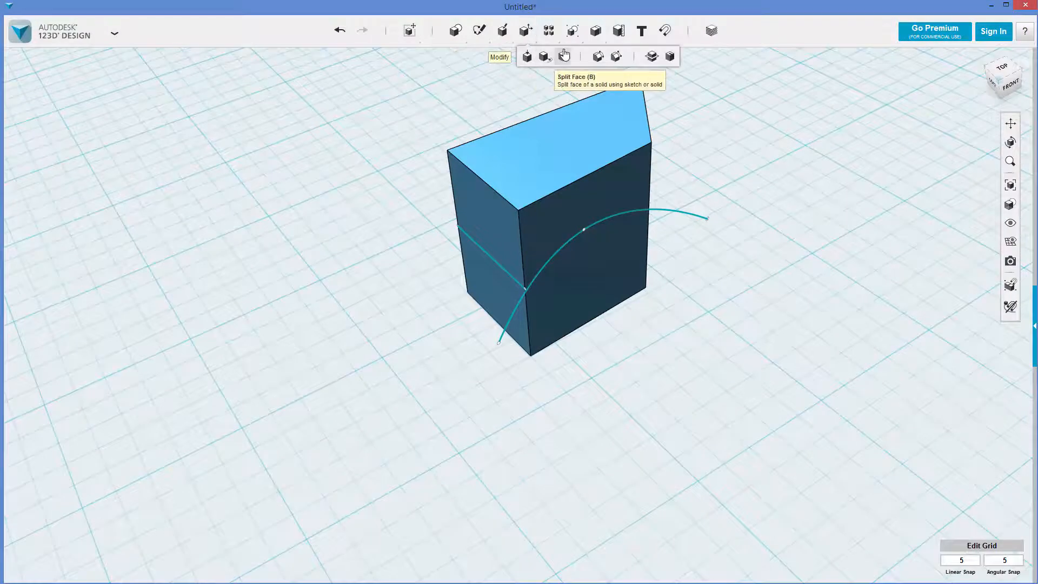
pyautogui.click(563, 56)
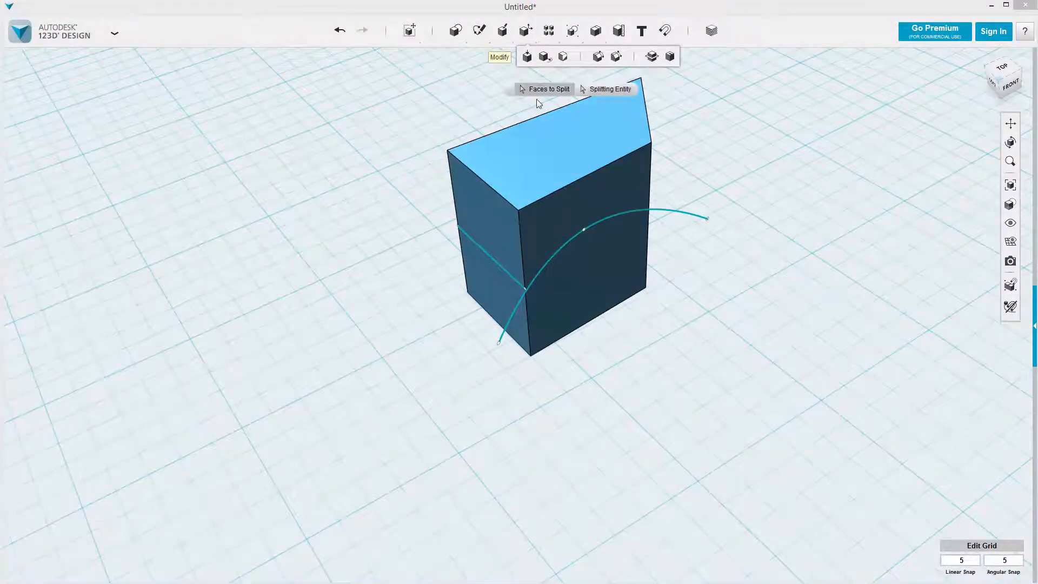
pyautogui.click(486, 209)
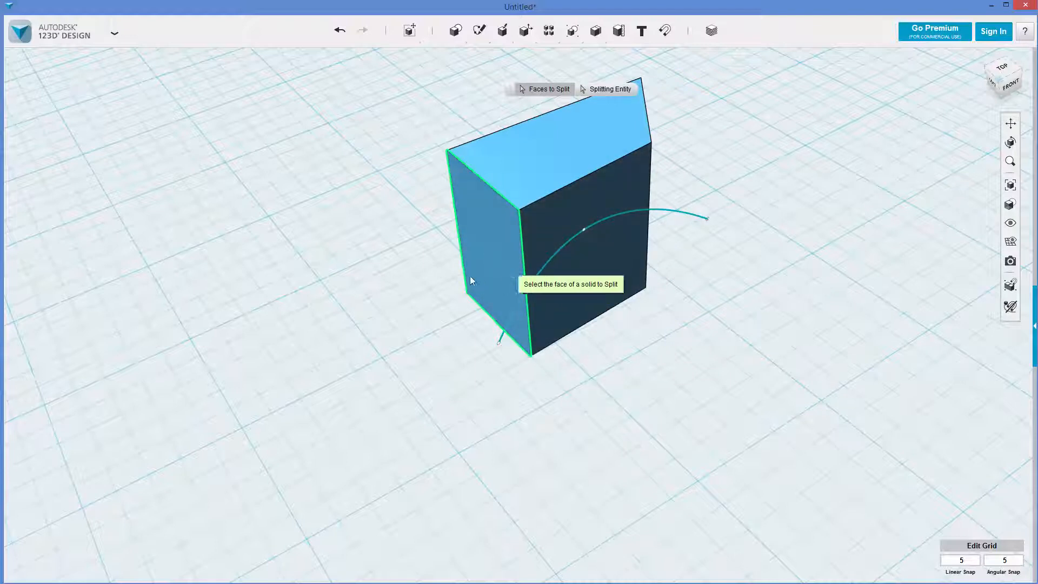
pyautogui.click(426, 263)
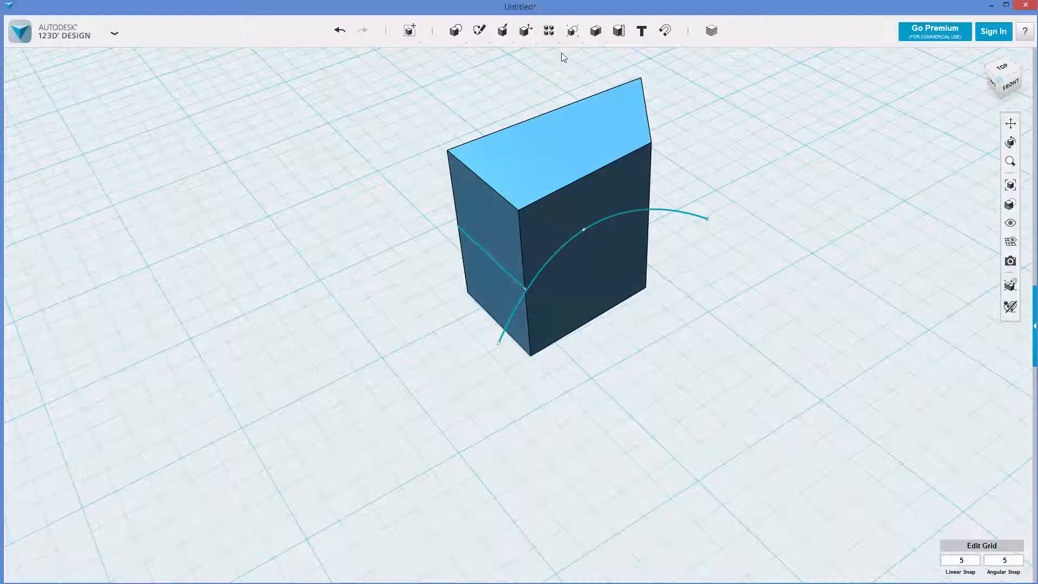
# - Place a second box against the block's narrow side face and move it straight away, leaving a gap beside the block
pyautogui.click(457, 58)
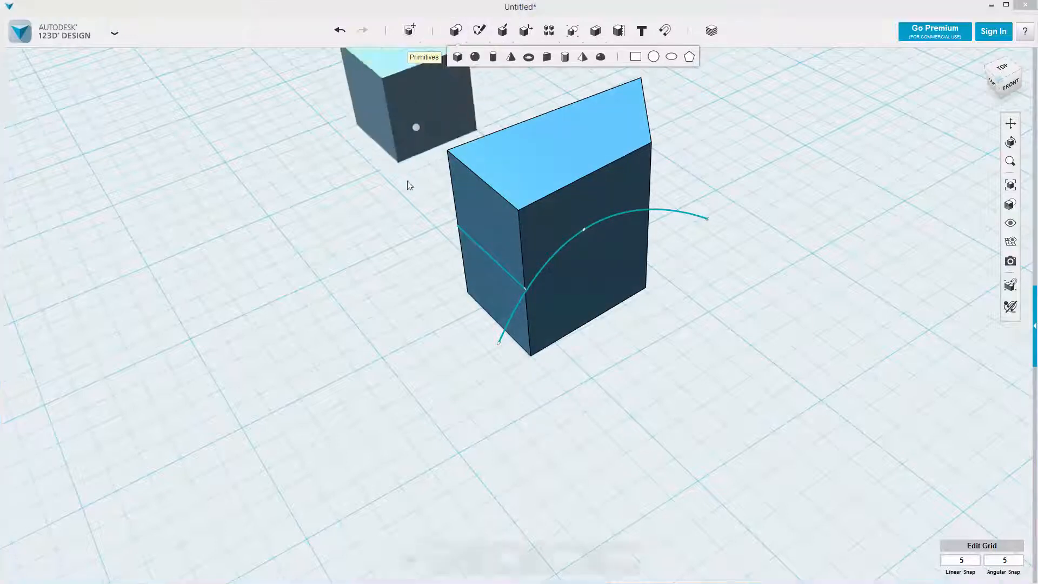
pyautogui.click(444, 355)
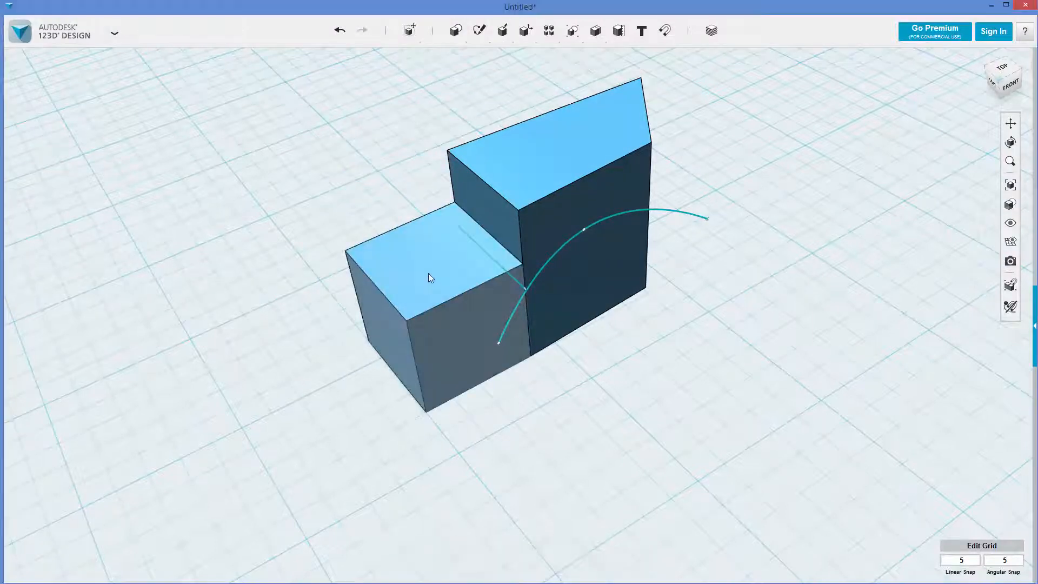
pyautogui.click(428, 274)
pyautogui.click(465, 559)
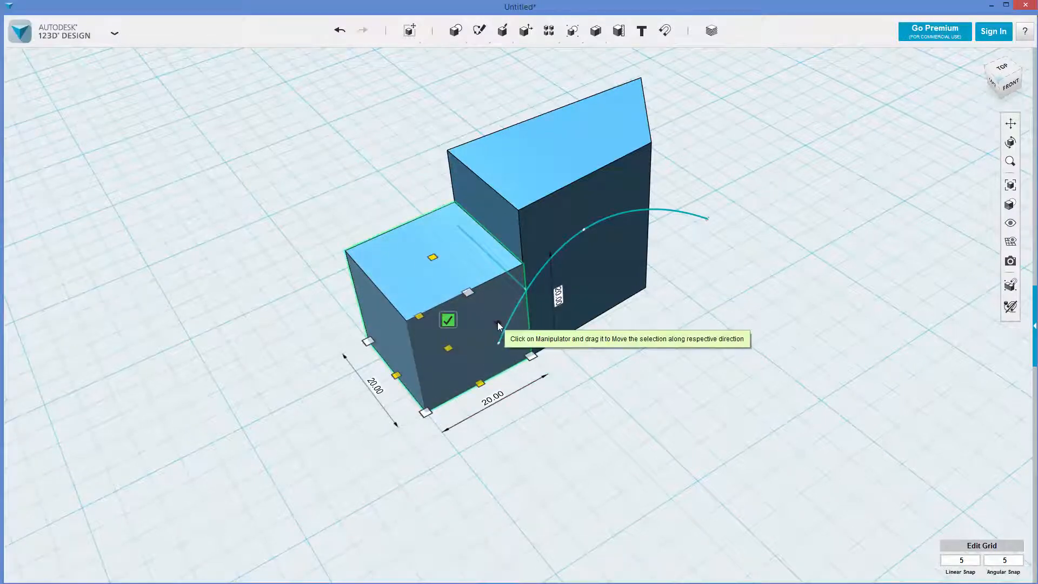
pyautogui.click(630, 412)
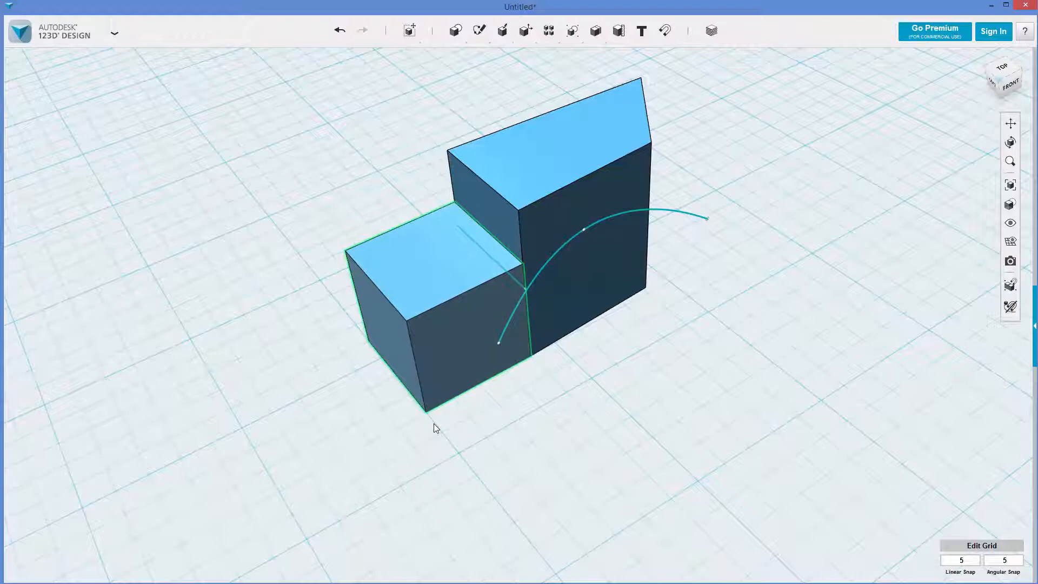
pyautogui.click(470, 304)
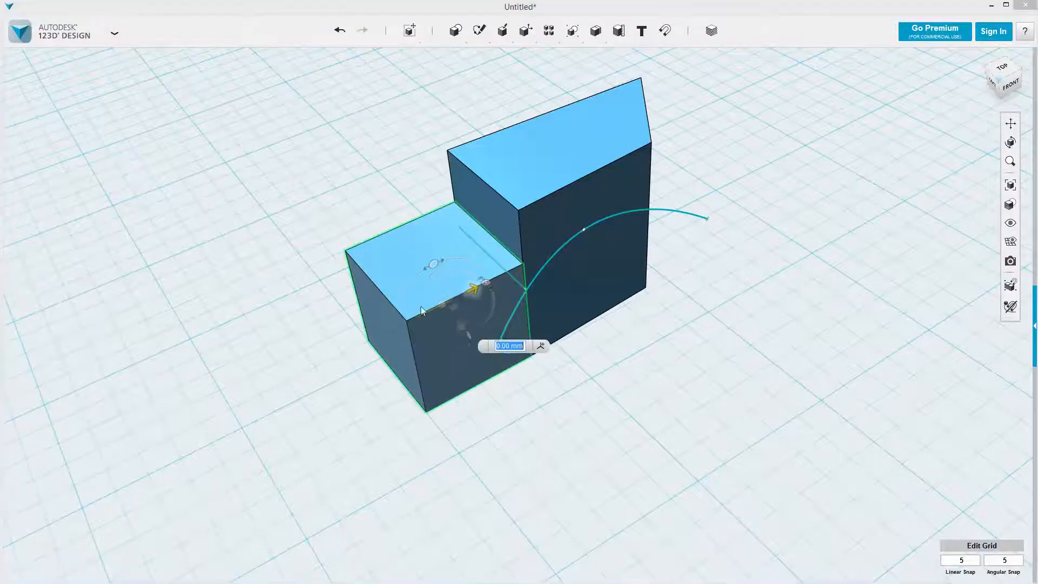
pyautogui.moveTo(475, 284); pyautogui.dragTo(353, 339)
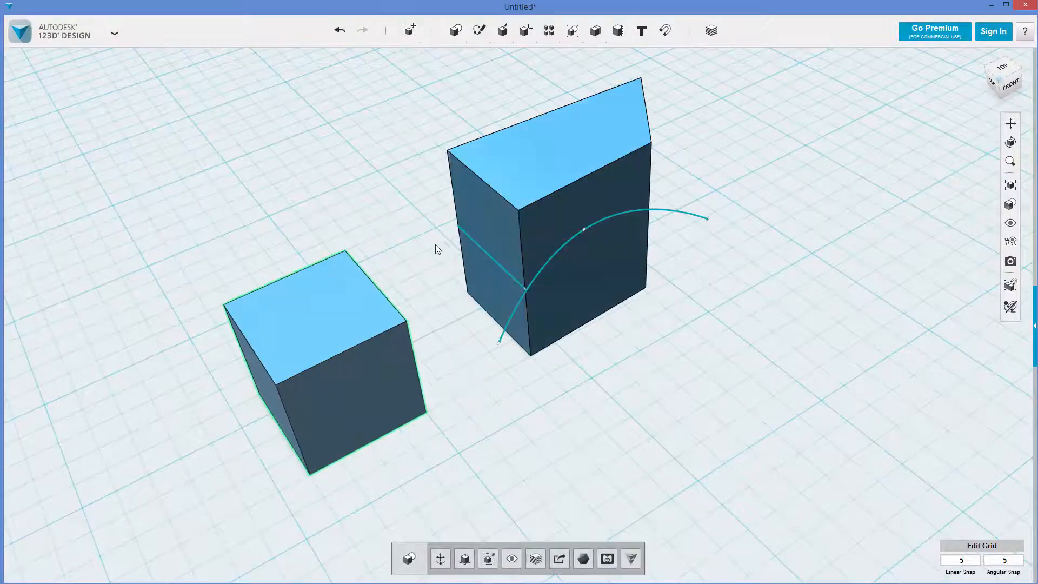
# - Delete the straight line sketched across the block's narrow side face
pyautogui.click(435, 245)
pyautogui.click(480, 247)
pyautogui.click(447, 256)
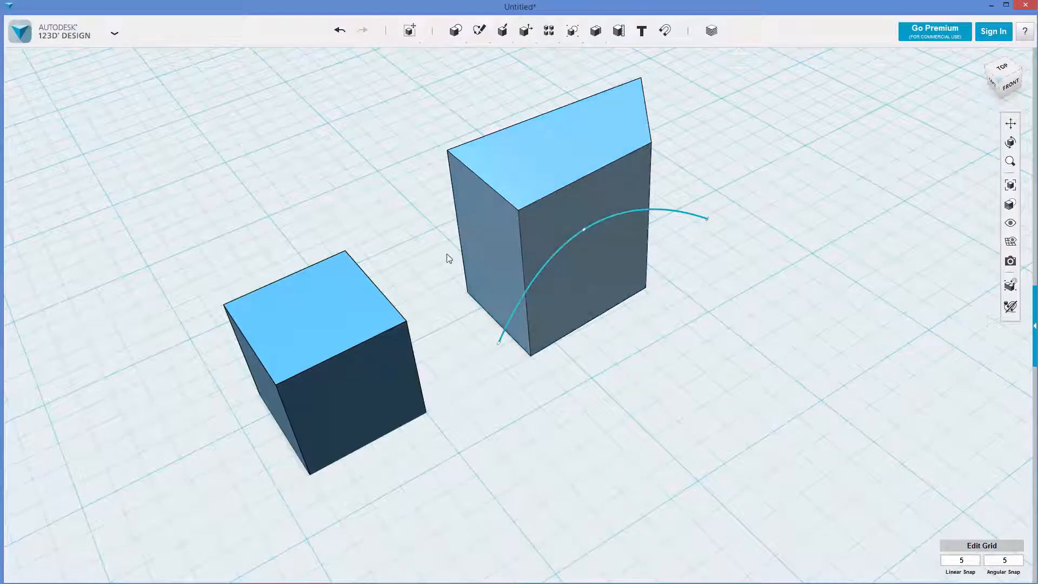
# - Try to split the block's narrow side face using the separate second box as the splitting entity
pyautogui.moveTo(498, 38)
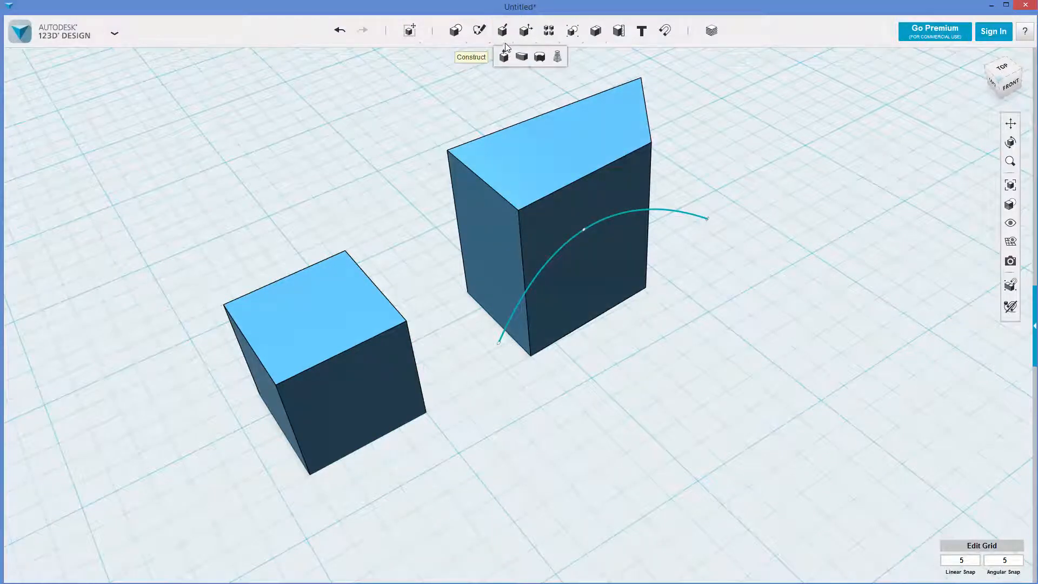
pyautogui.click(563, 57)
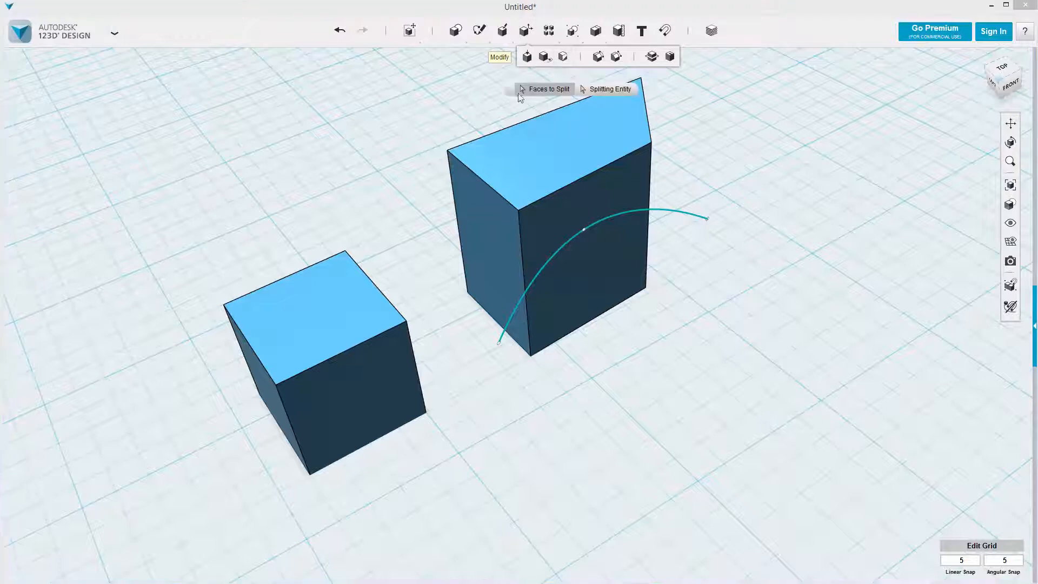
pyautogui.click(473, 236)
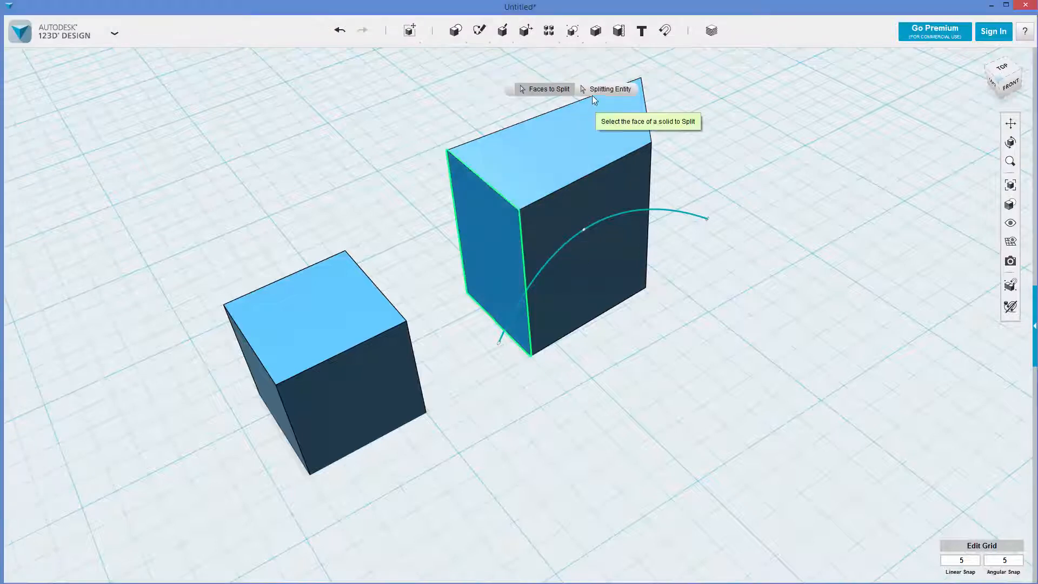
pyautogui.click(343, 307)
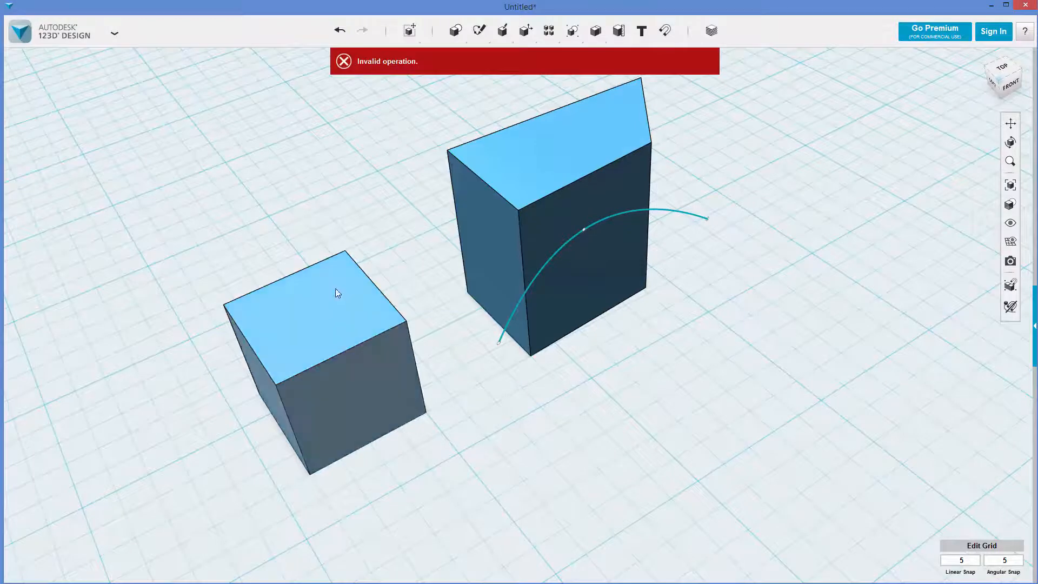
# - Scale the second box to 55 mm by 50 mm in plan so that it overlaps the lower part of the block
pyautogui.click(362, 340)
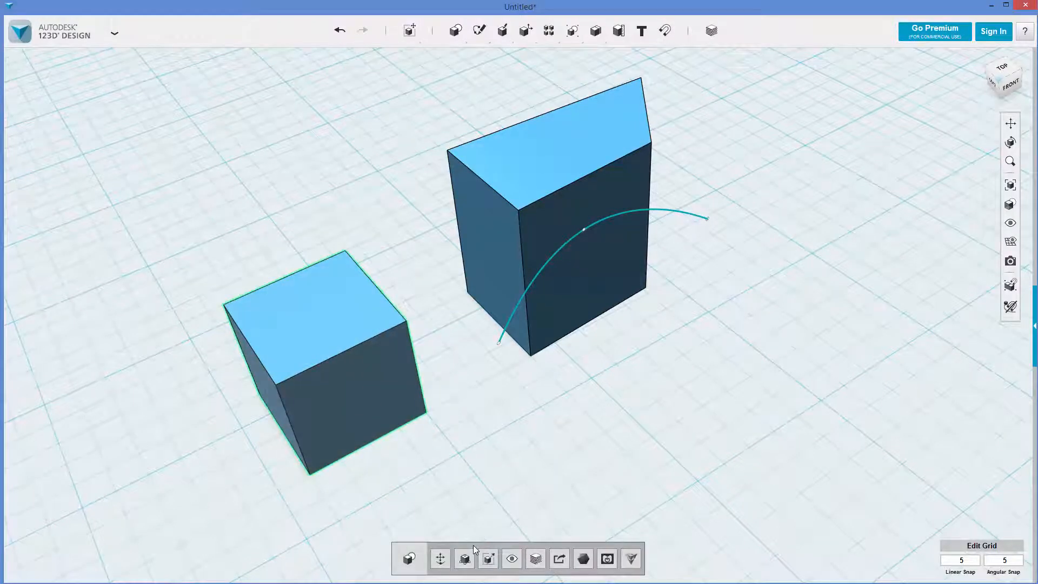
pyautogui.click(467, 564)
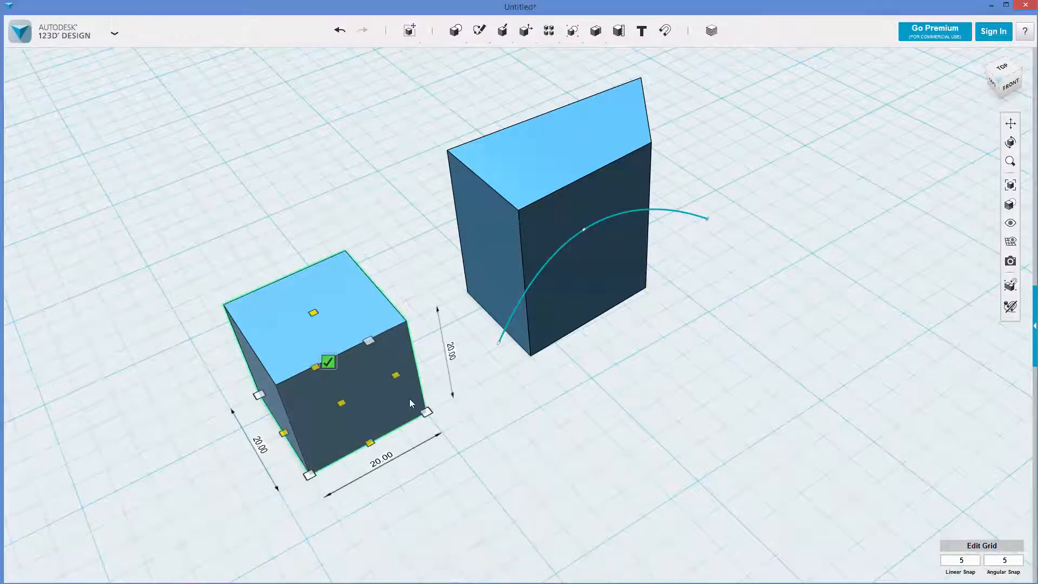
pyautogui.moveTo(368, 338); pyautogui.dragTo(506, 236)
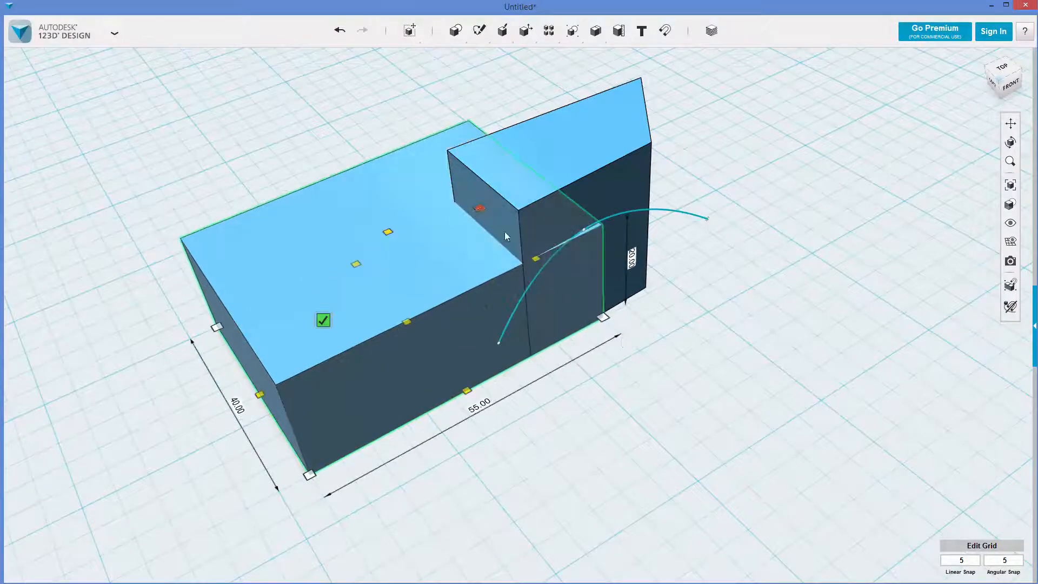
pyautogui.moveTo(605, 318); pyautogui.dragTo(651, 353)
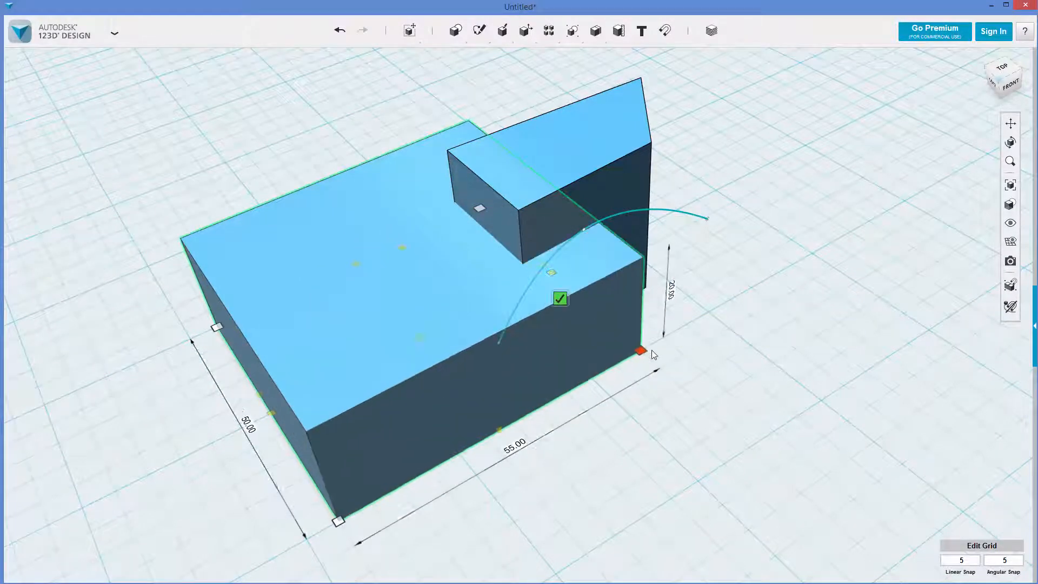
pyautogui.click(772, 379)
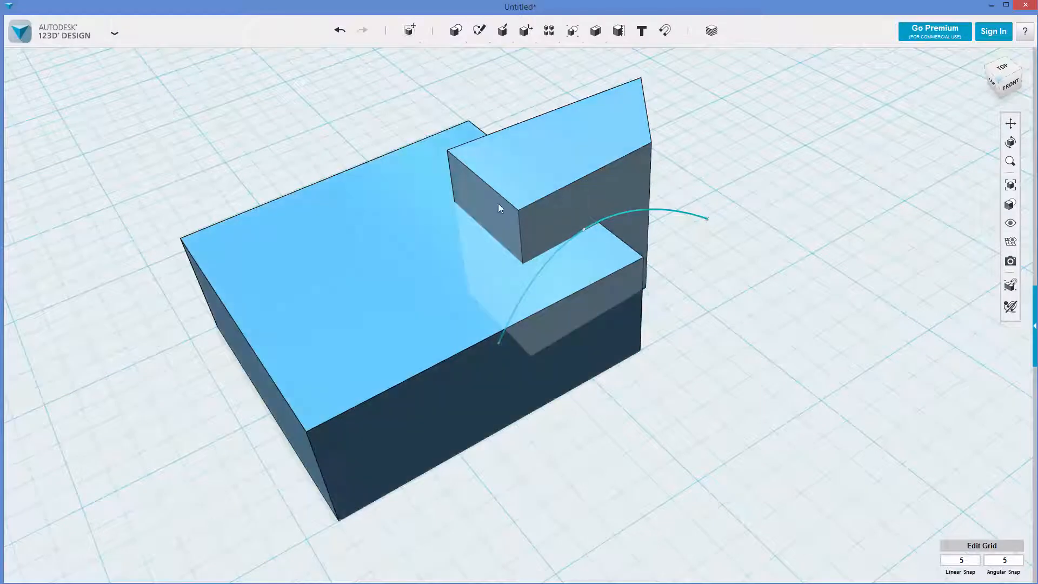
# - Split the block's narrow side face with the top face of the second box, and delete the second box
pyautogui.moveTo(527, 31)
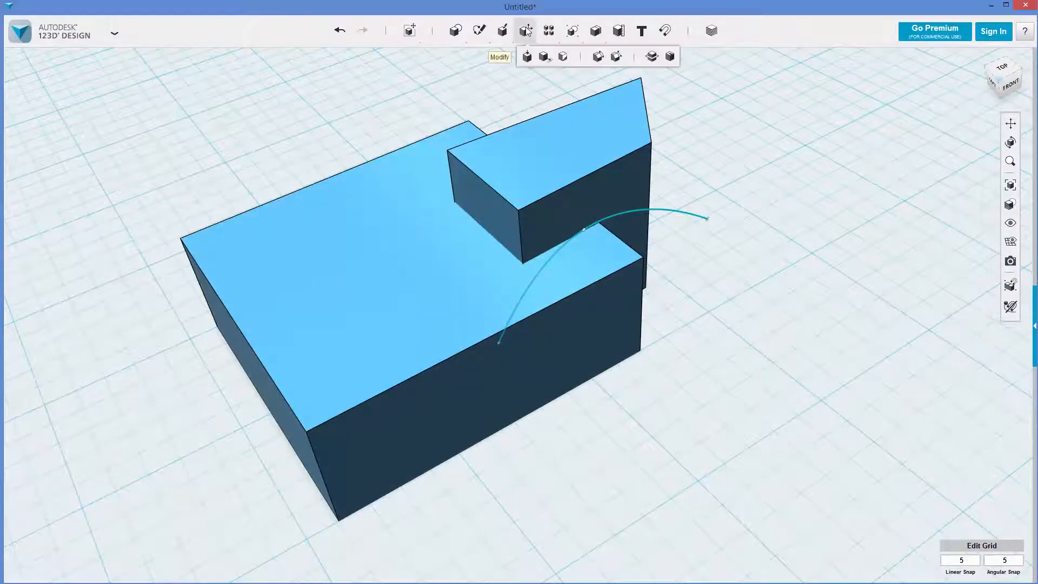
pyautogui.click(563, 56)
pyautogui.click(493, 219)
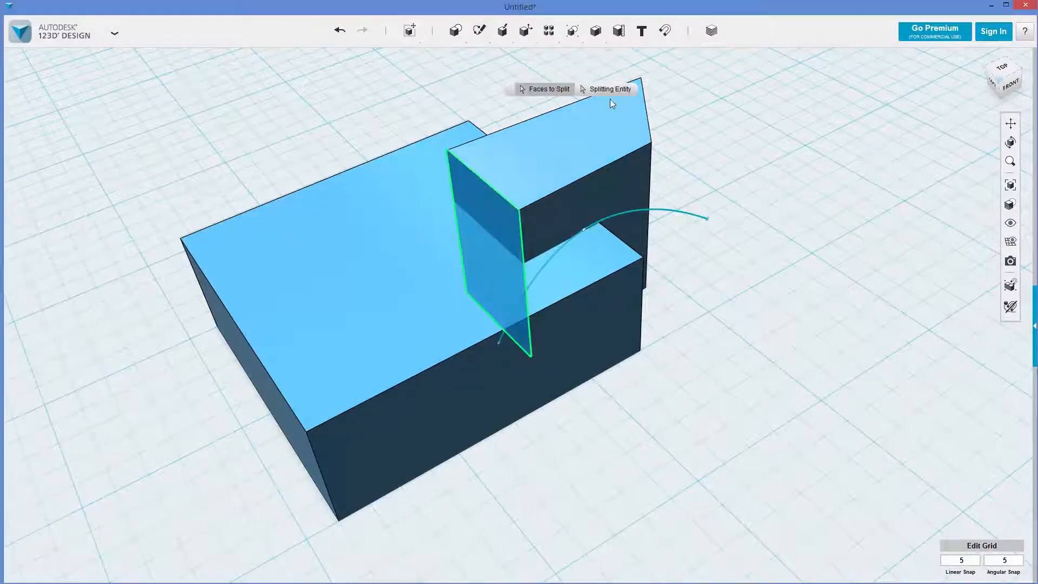
pyautogui.click(608, 89)
pyautogui.click(385, 219)
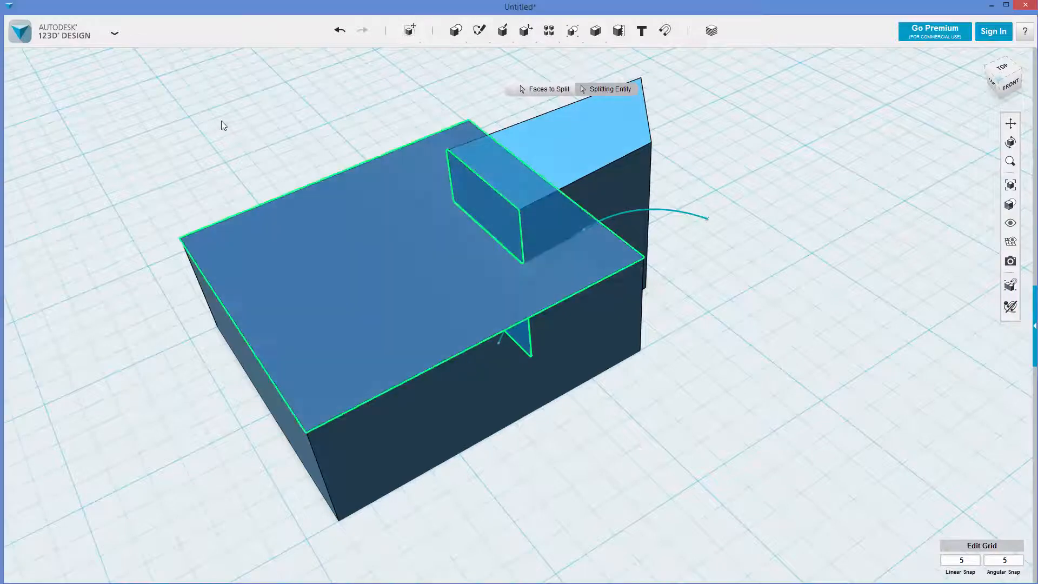
pyautogui.click(228, 115)
pyautogui.click(302, 284)
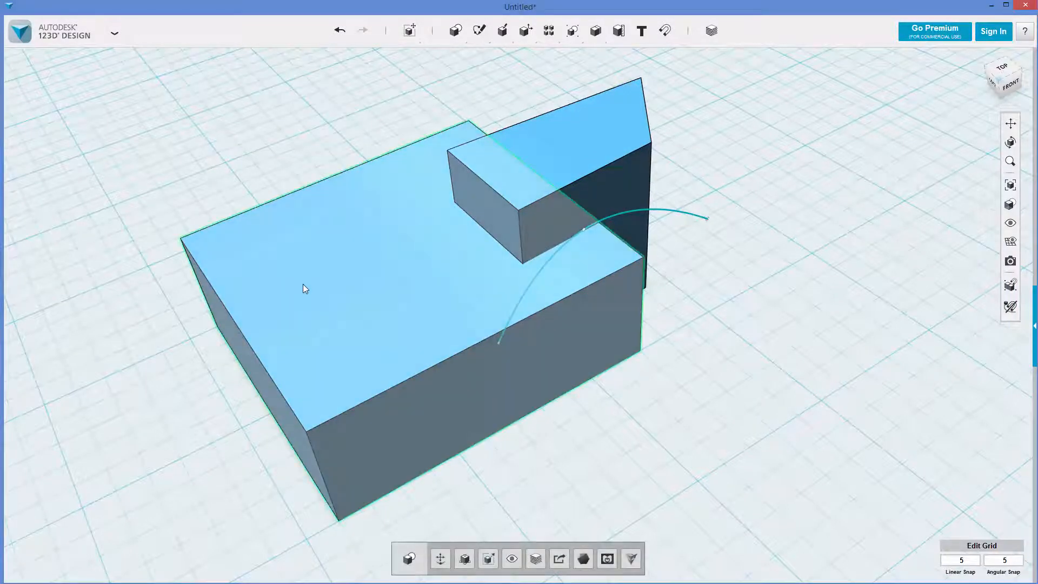
pyautogui.press('Delete')
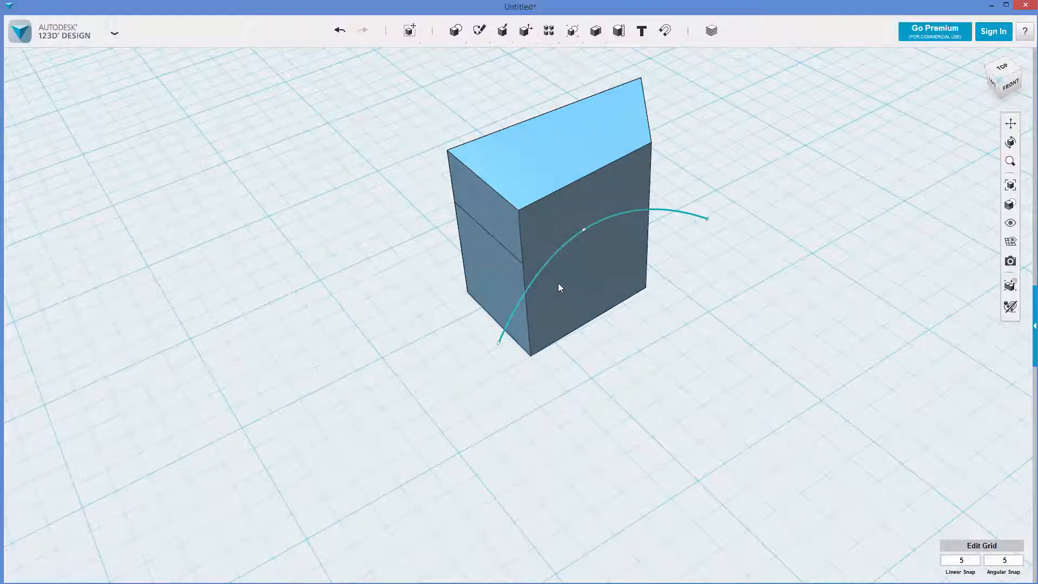
# - Close the arched spline sketch with a straight polyline between its two endpoints and finish the sketch
pyautogui.moveTo(479, 31)
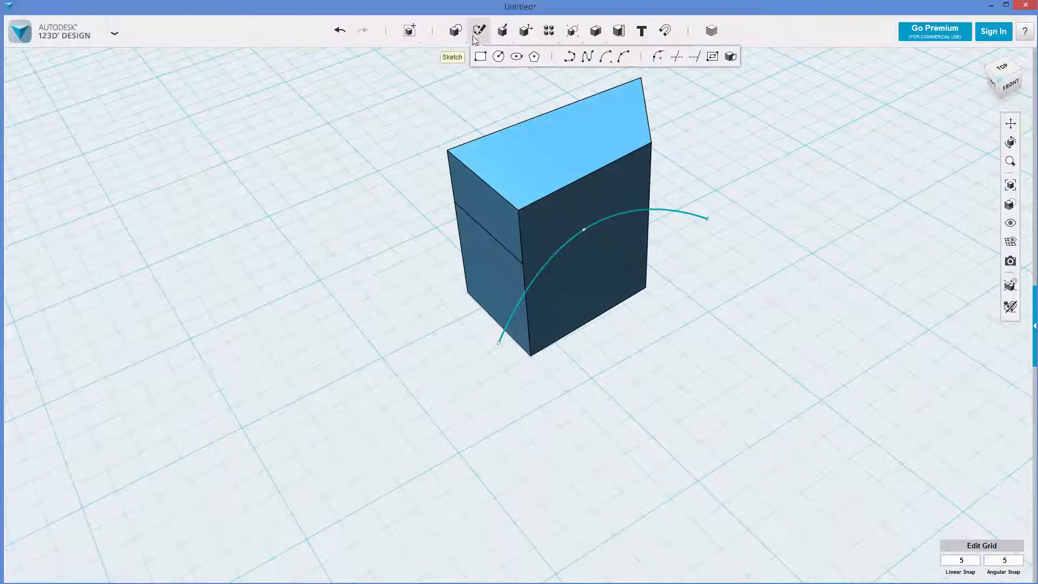
pyautogui.click(671, 210)
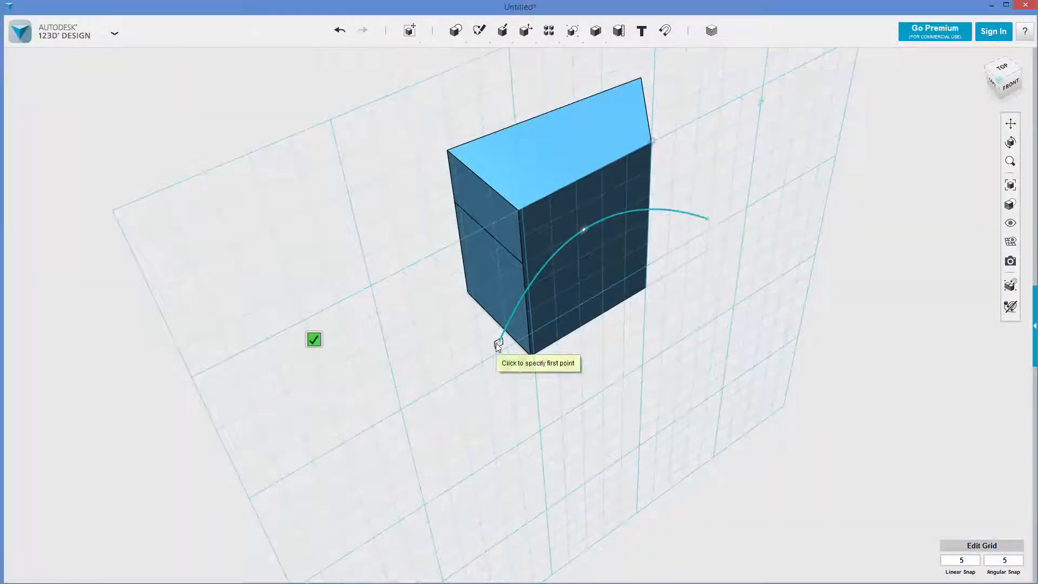
pyautogui.click(498, 345)
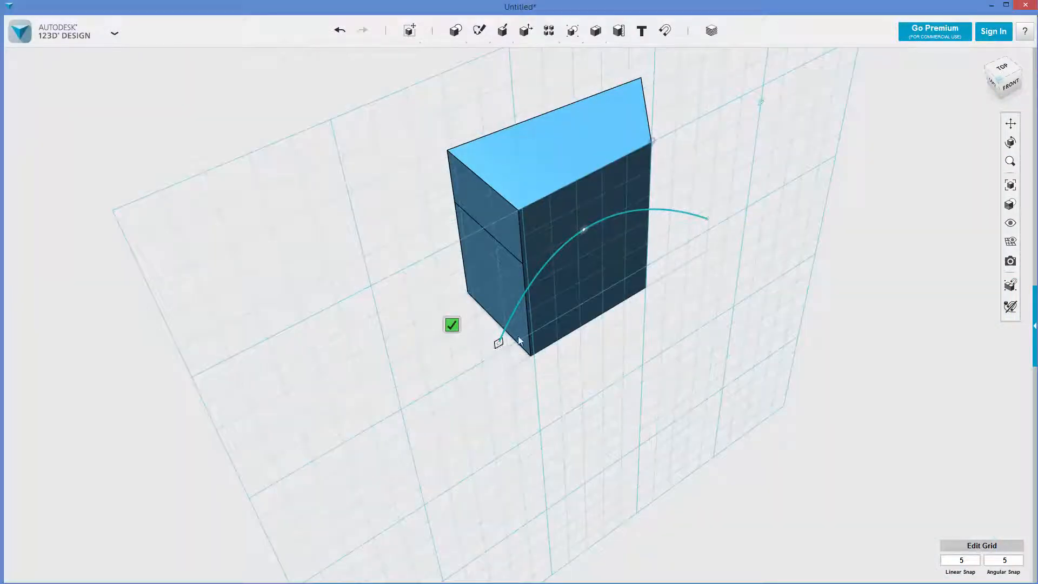
pyautogui.click(707, 219)
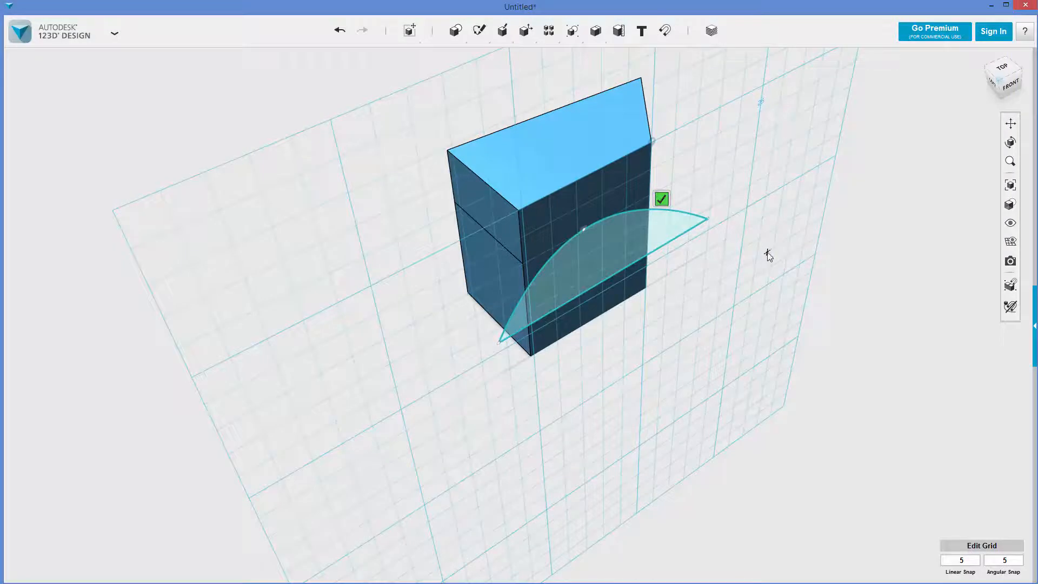
pyautogui.click(662, 200)
# - Extrude the closed arched profile -40 mm through the block as a separate solid
pyautogui.moveTo(503, 30)
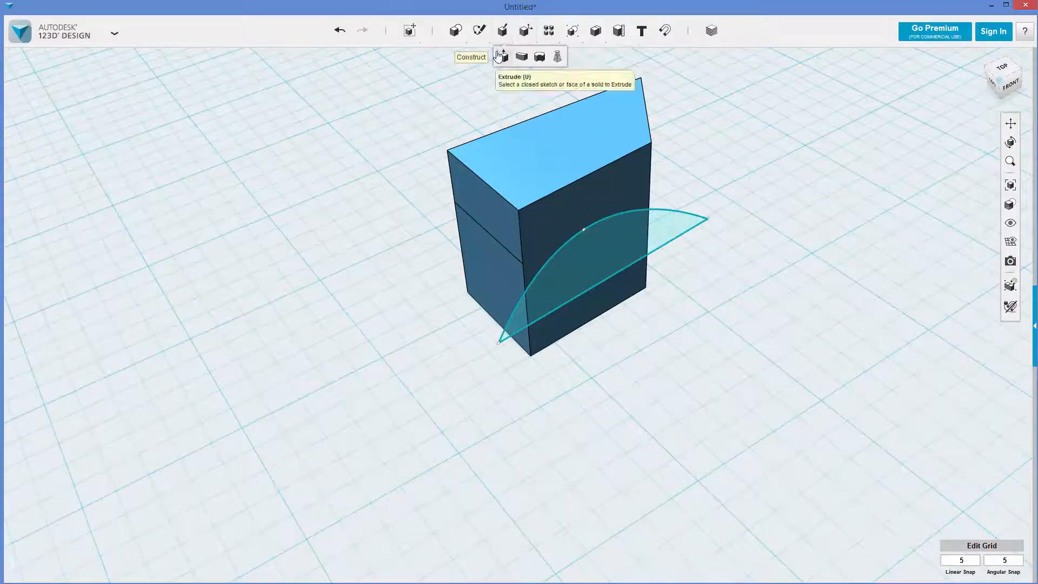
pyautogui.click(498, 56)
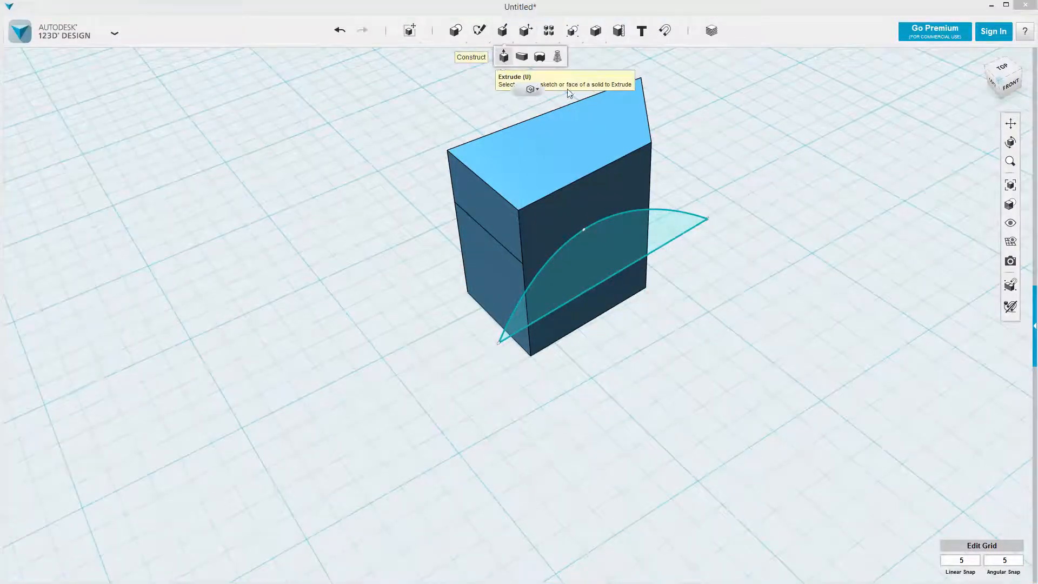
pyautogui.click(667, 227)
pyautogui.moveTo(621, 256); pyautogui.dragTo(477, 156)
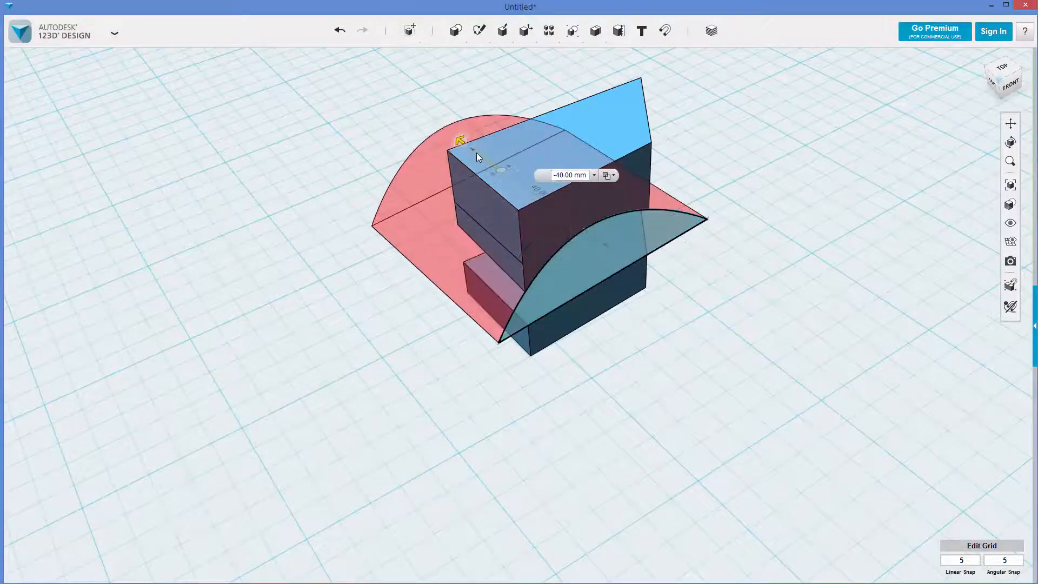
pyautogui.click(609, 175)
pyautogui.click(643, 229)
pyautogui.click(759, 209)
# - Remove the arched profile sketch from the front end of the extruded solid
pyautogui.moveTo(787, 209); pyautogui.dragTo(693, 224, button='right')
pyautogui.click(675, 242)
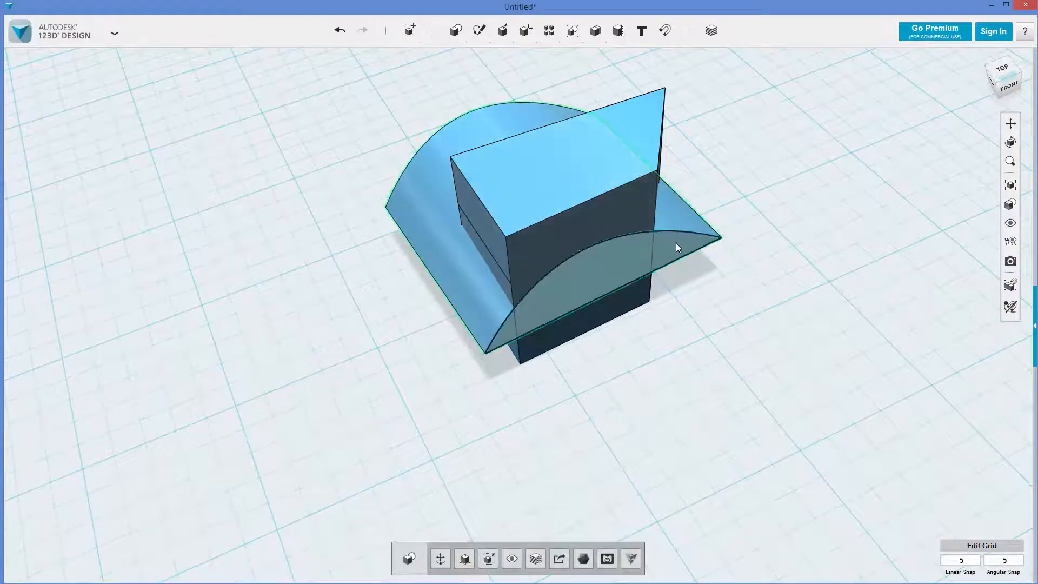
pyautogui.click(688, 247)
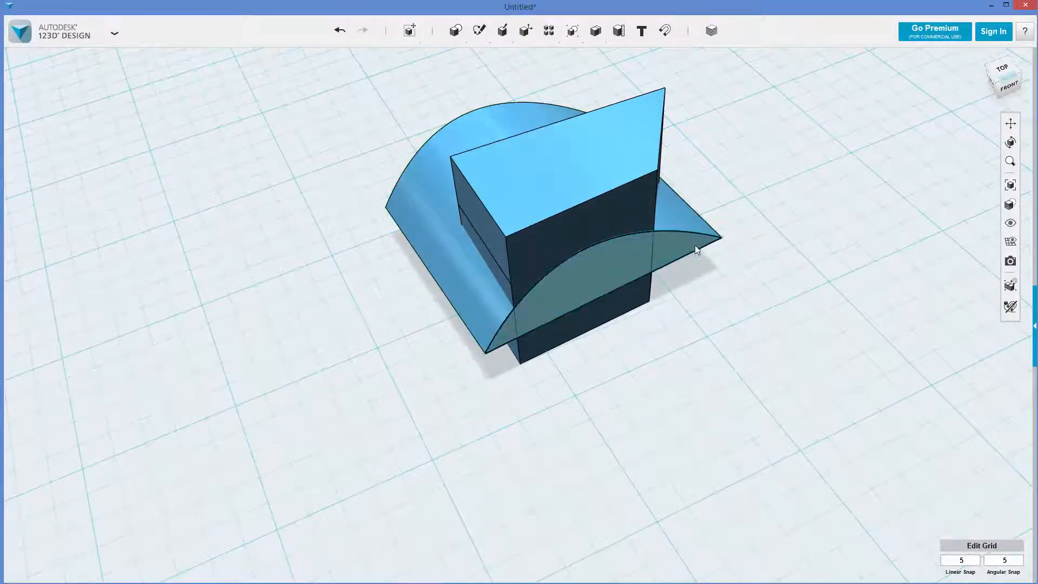
pyautogui.click(761, 283)
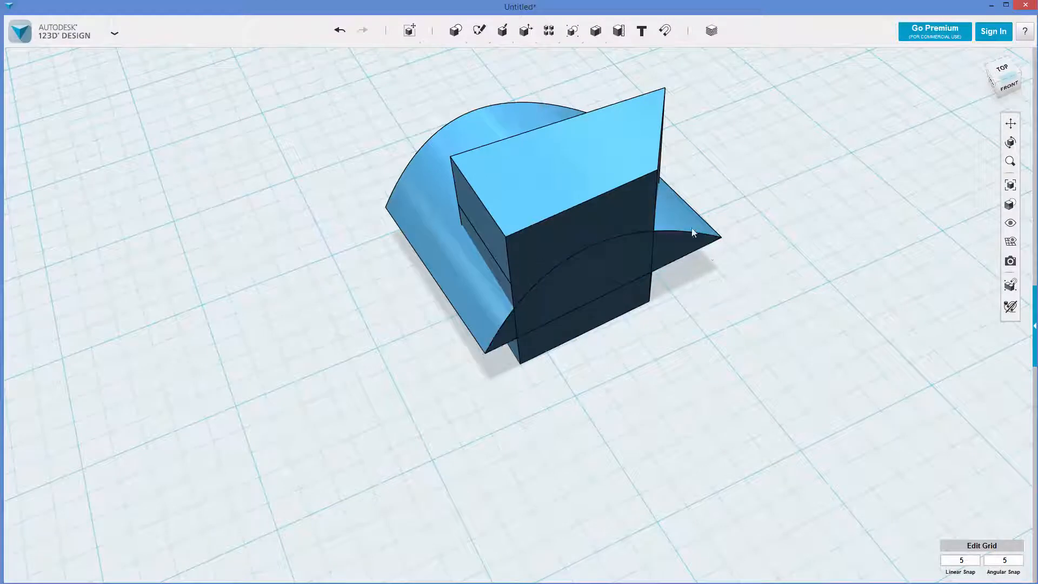
pyautogui.click(662, 214)
pyautogui.click(722, 300)
# - Pull the arched solid's front end face 10 mm outward so that it projects beyond the block's front face
pyautogui.click(674, 238)
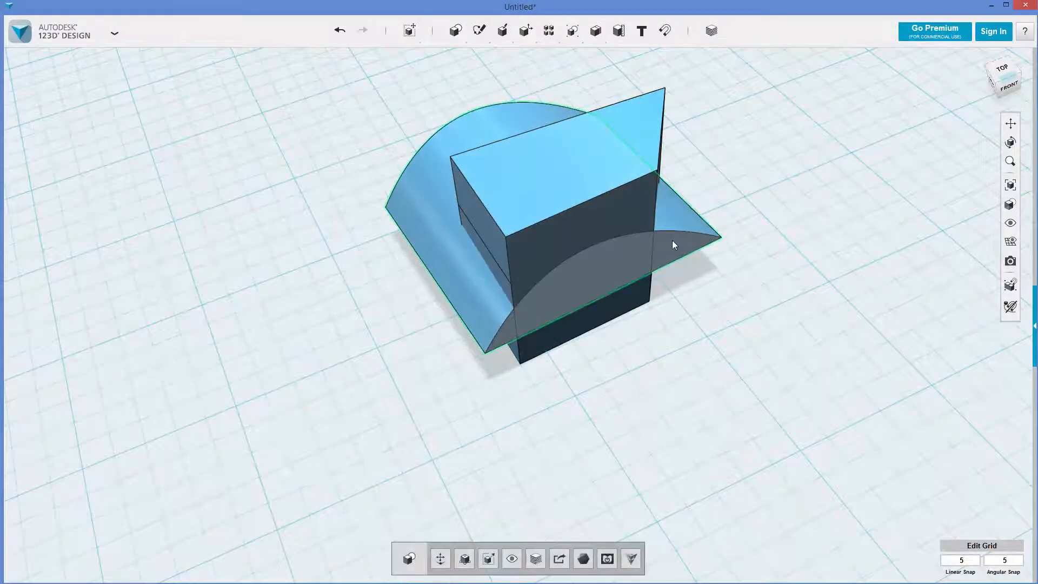
pyautogui.click(672, 241)
pyautogui.click(709, 288)
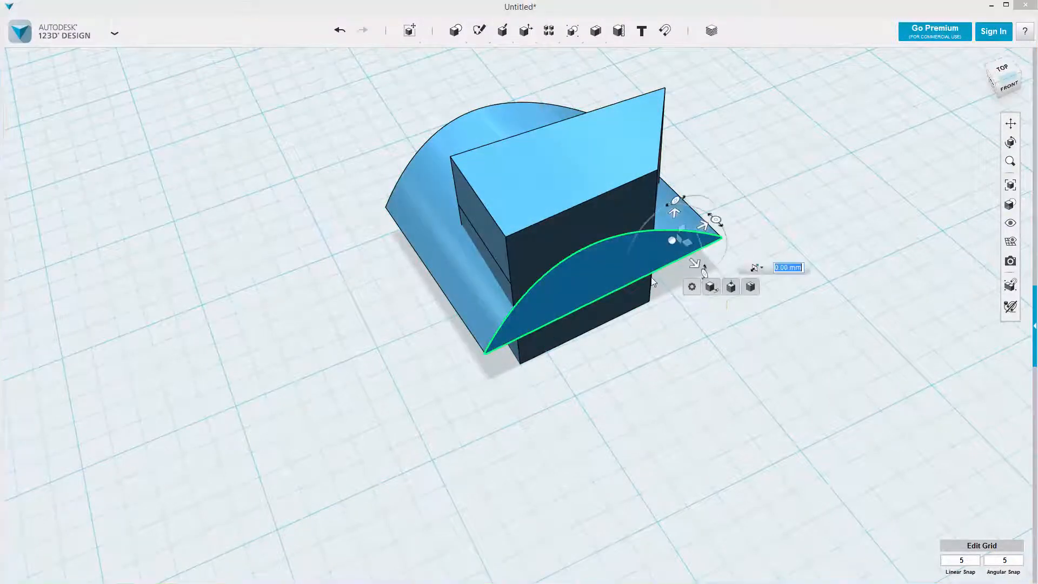
pyautogui.moveTo(696, 265); pyautogui.dragTo(730, 299)
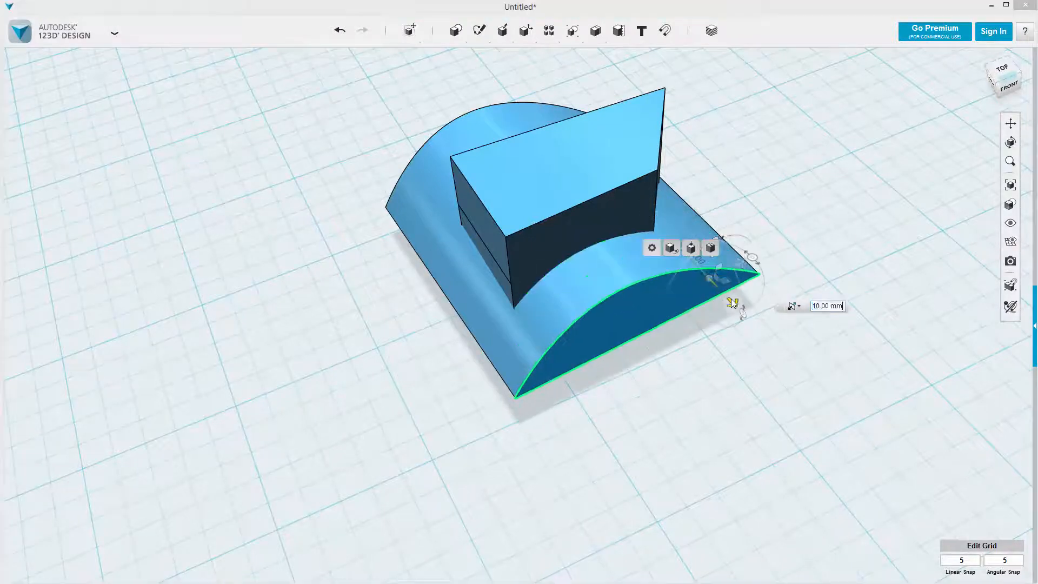
pyautogui.click(734, 294)
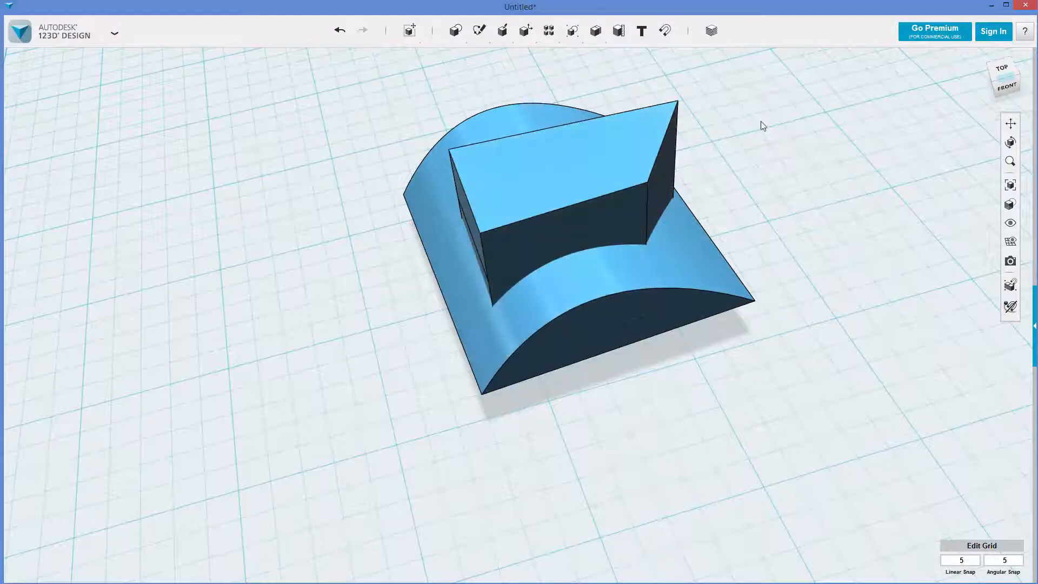
pyautogui.moveTo(576, 46)
pyautogui.moveTo(525, 31)
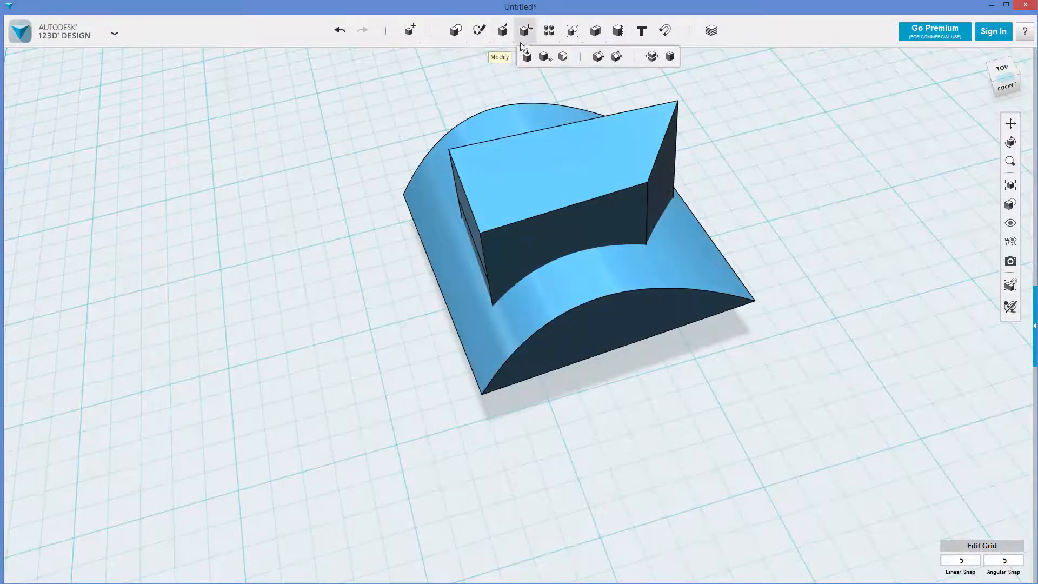
pyautogui.click(562, 57)
pyautogui.click(619, 226)
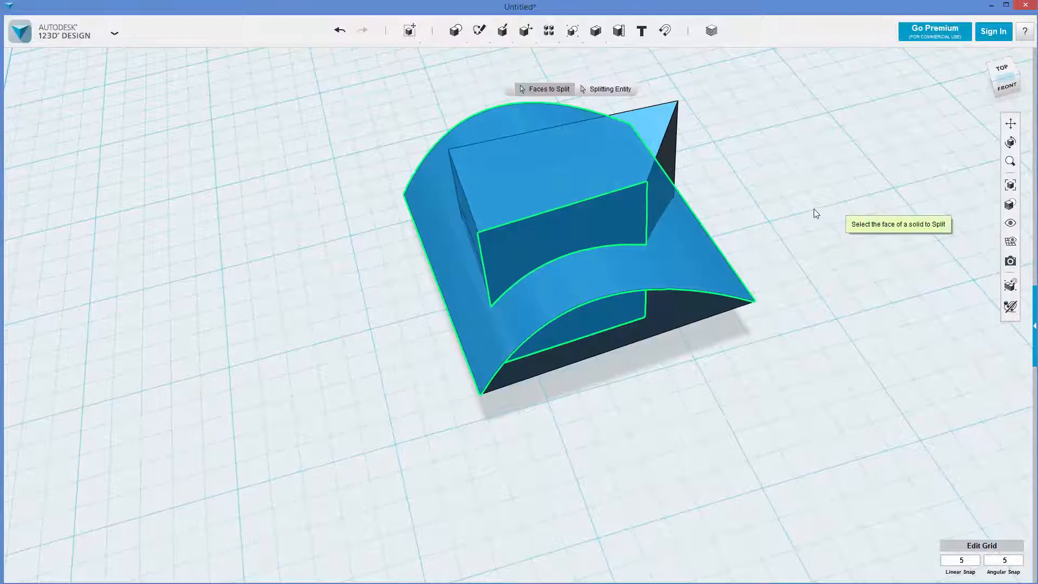
pyautogui.press('Escape')
# - Split the block's front face with the curved top face of the arched solid, and delete the arched solid
pyautogui.moveTo(525, 34)
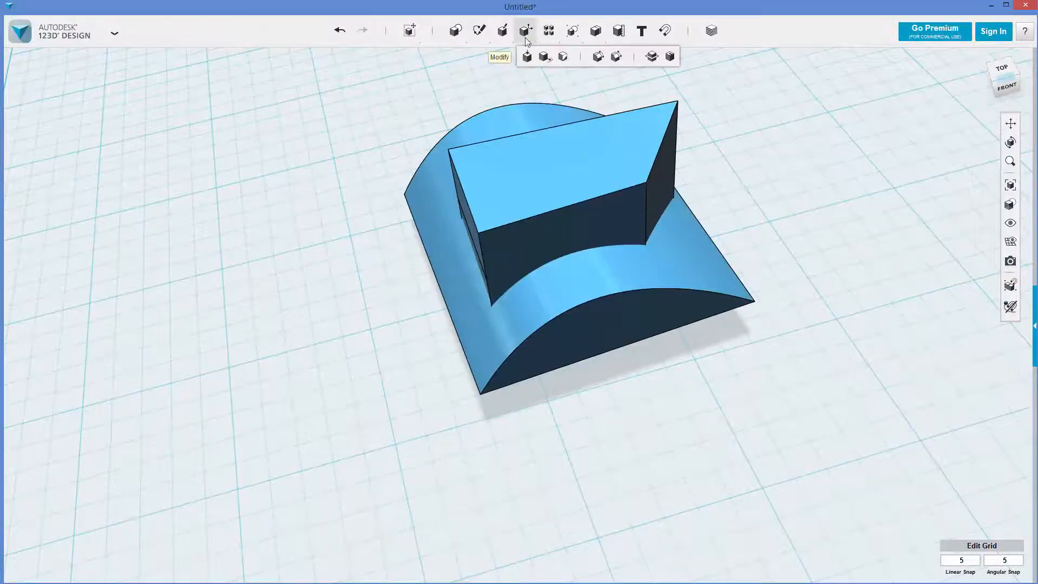
pyautogui.click(562, 55)
pyautogui.click(620, 224)
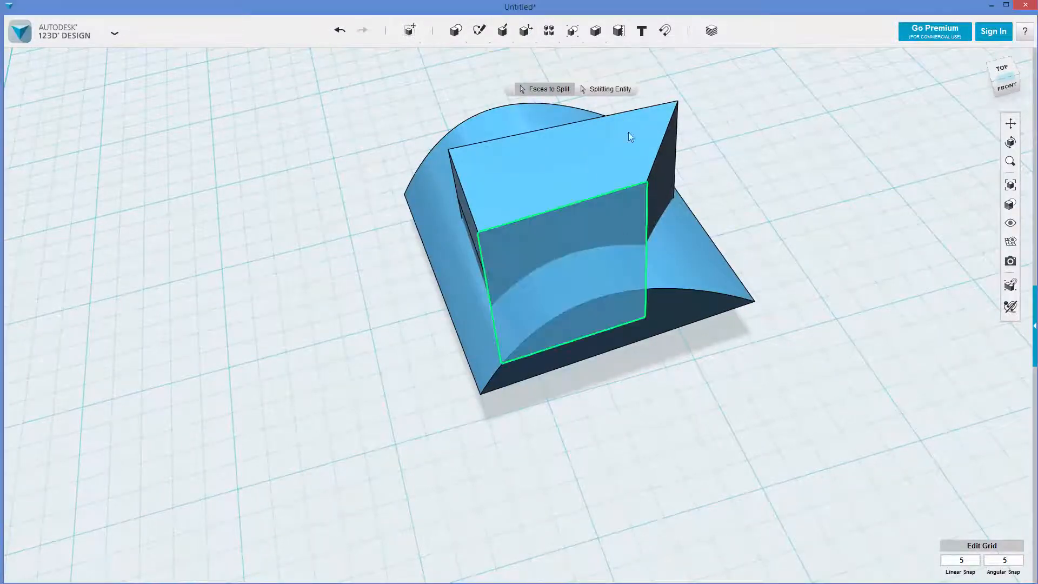
pyautogui.click(603, 89)
pyautogui.click(706, 244)
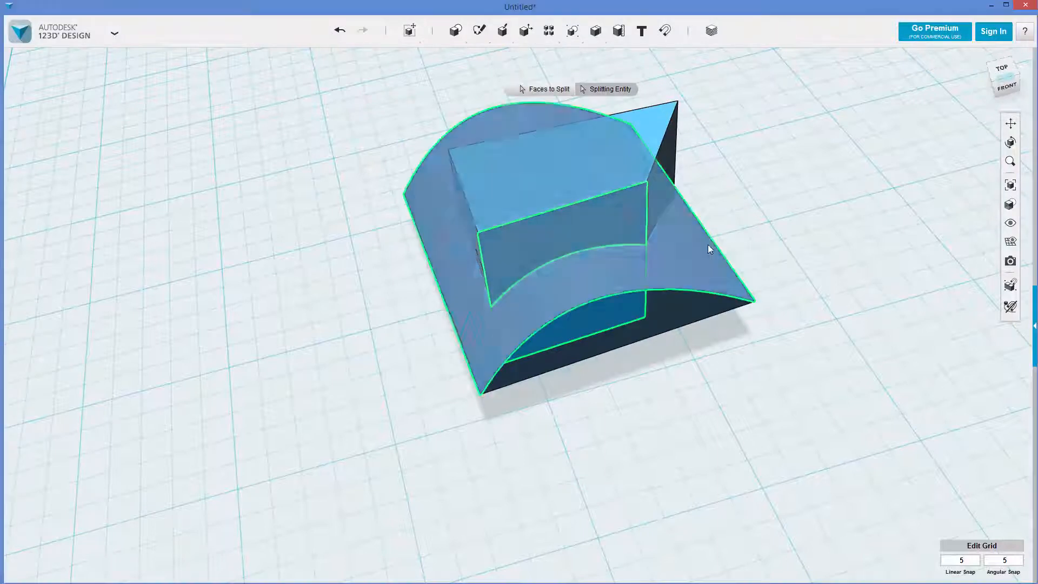
pyautogui.click(803, 200)
pyautogui.click(705, 246)
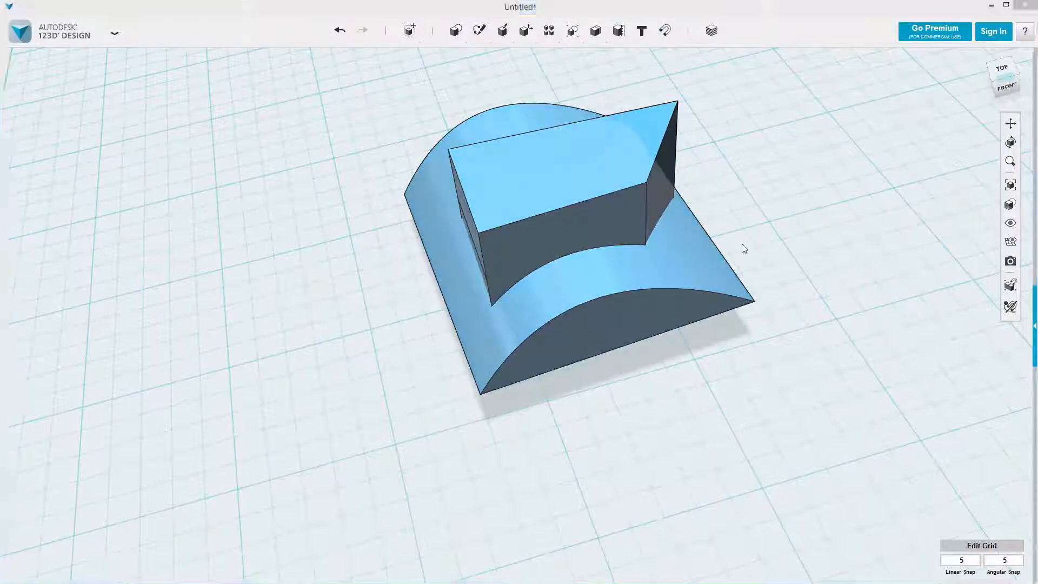
pyautogui.press('Delete')
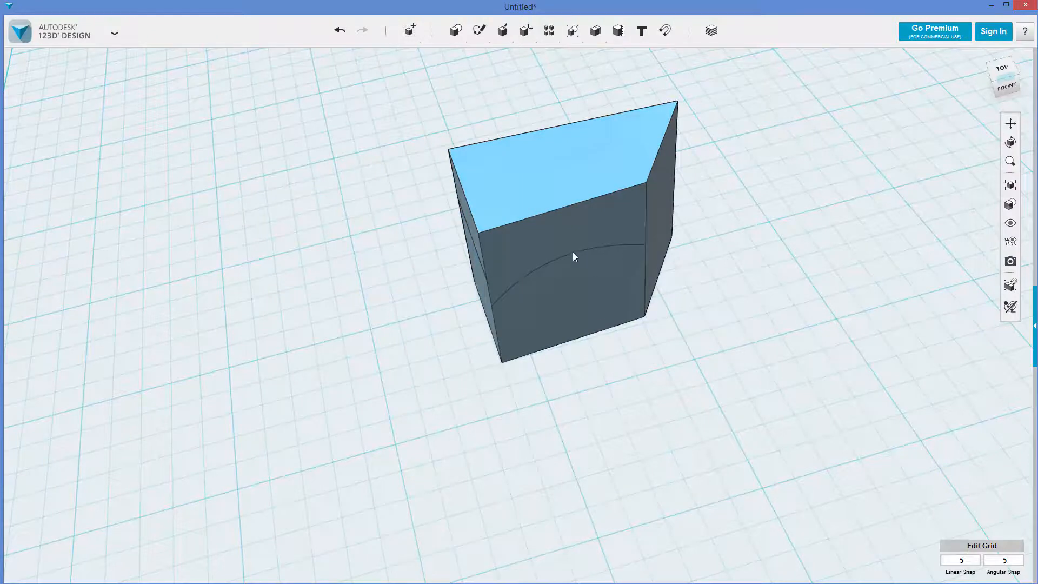
# - Fillet the block's rear right vertical edge with a 5 mm radius
pyautogui.moveTo(572, 252)
pyautogui.mouseDown(button='right')
pyautogui.moveTo(681, 332)
pyautogui.moveTo(718, 341)
pyautogui.mouseUp(button='right')
pyautogui.click(569, 155)
pyautogui.moveTo(522, 27)
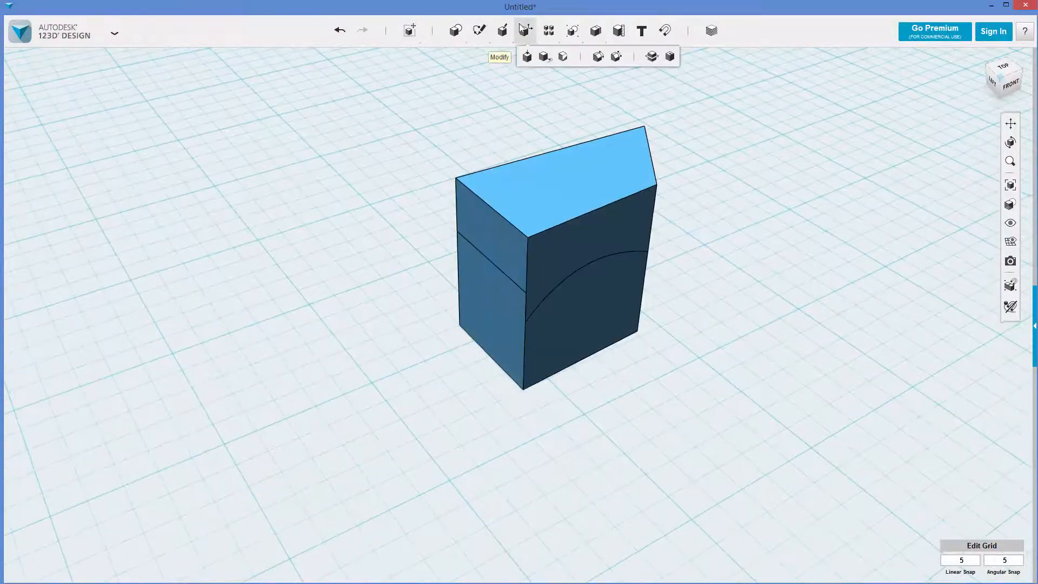
pyautogui.click(598, 56)
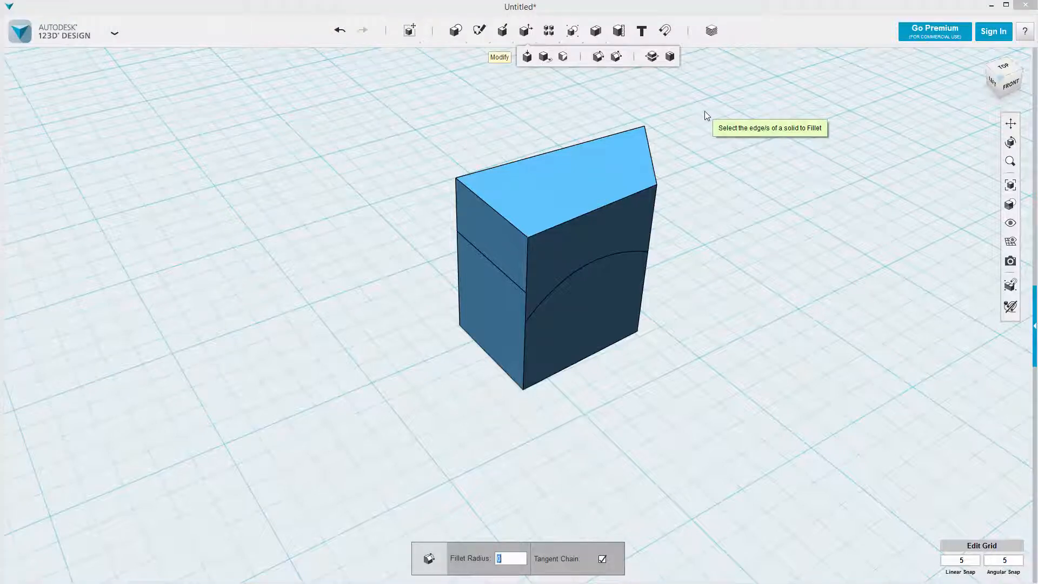
pyautogui.write('1')
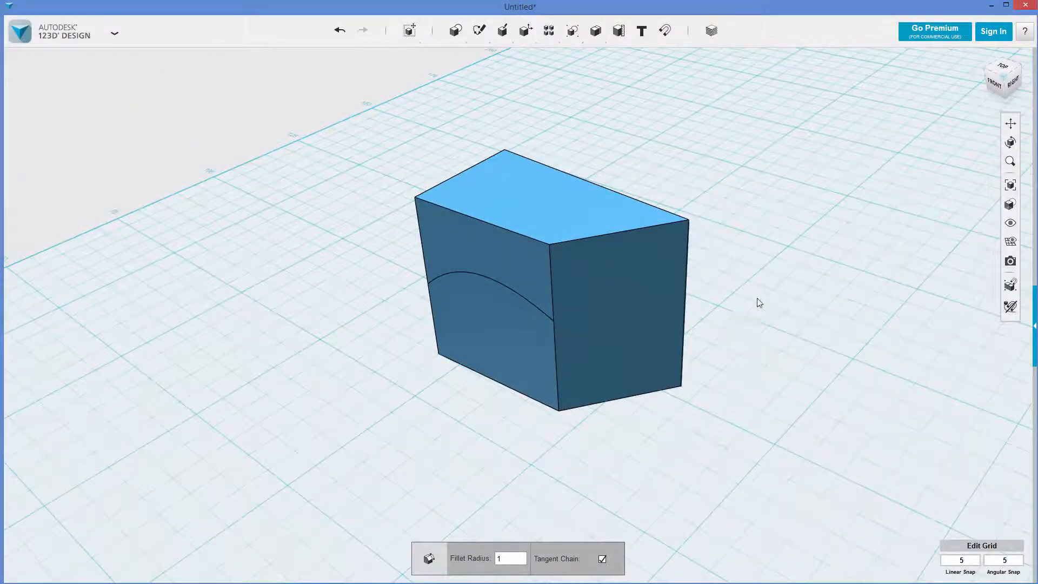
pyautogui.moveTo(759, 303); pyautogui.dragTo(705, 382, button='right')
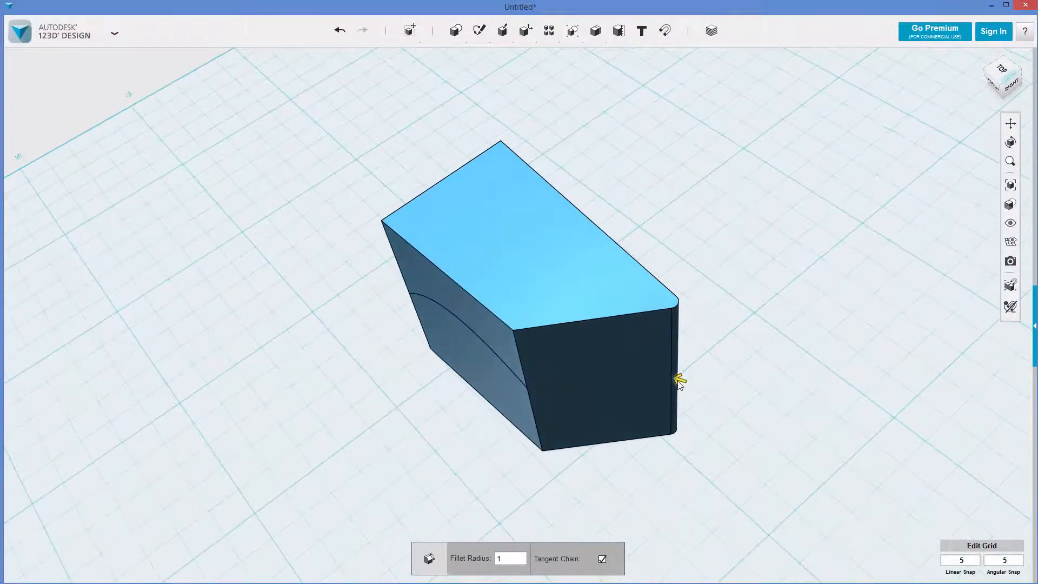
pyautogui.moveTo(680, 381); pyautogui.dragTo(650, 374)
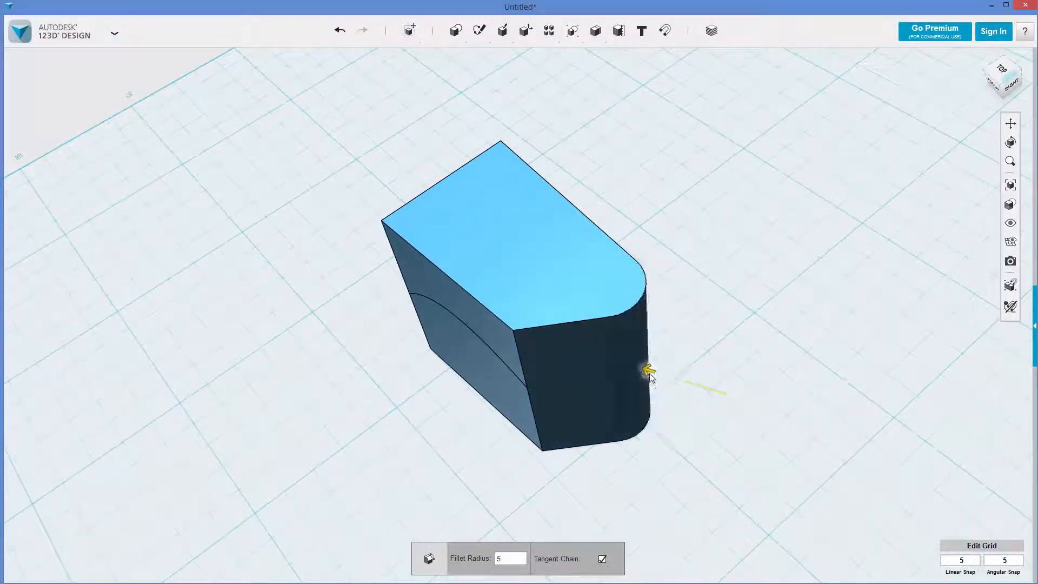
pyautogui.click(730, 355)
# - Chamfer the block's top edge chain along the rear side, rounded corner and right side by 3 mm
pyautogui.moveTo(729, 355); pyautogui.dragTo(681, 273, button='right')
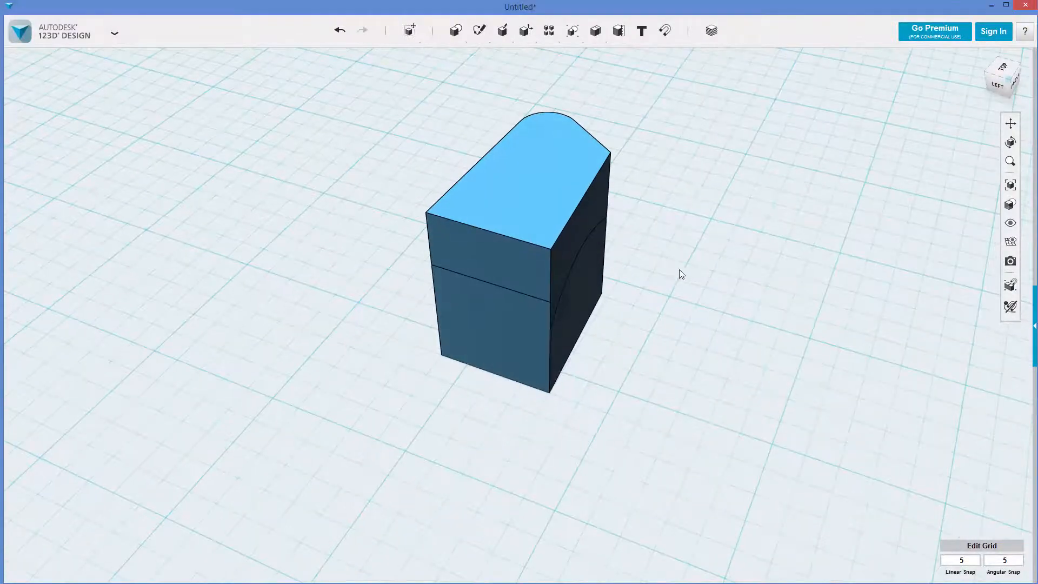
pyautogui.moveTo(527, 48)
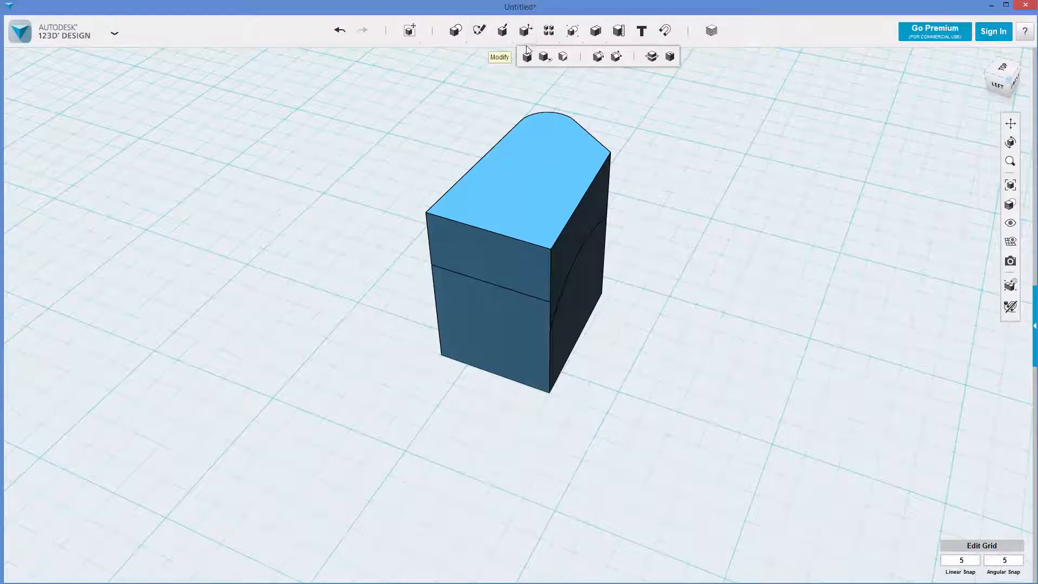
pyautogui.click(617, 57)
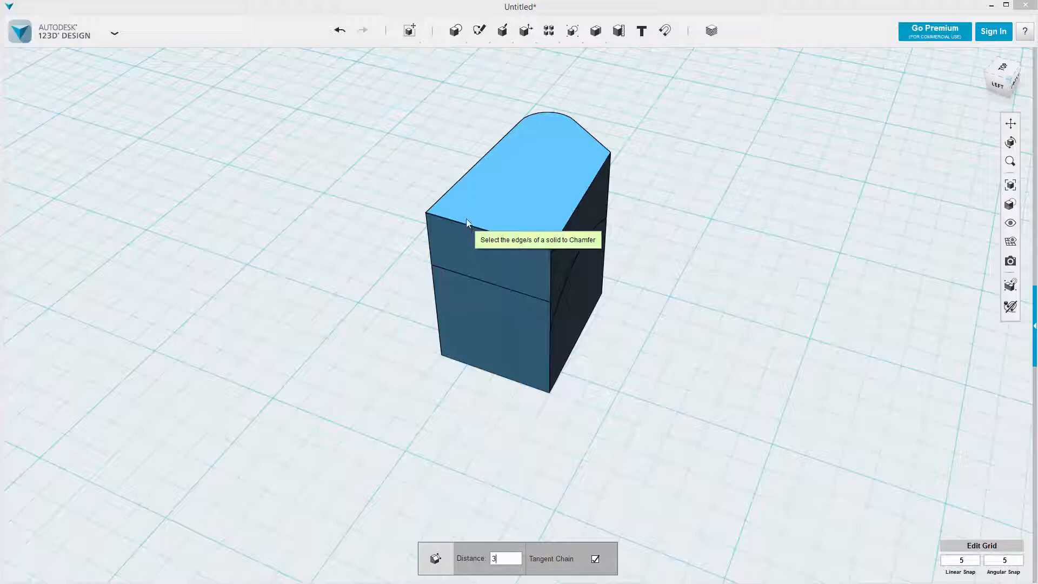
pyautogui.click(462, 177)
pyautogui.moveTo(462, 177); pyautogui.dragTo(656, 166, button='right')
pyautogui.click(751, 201)
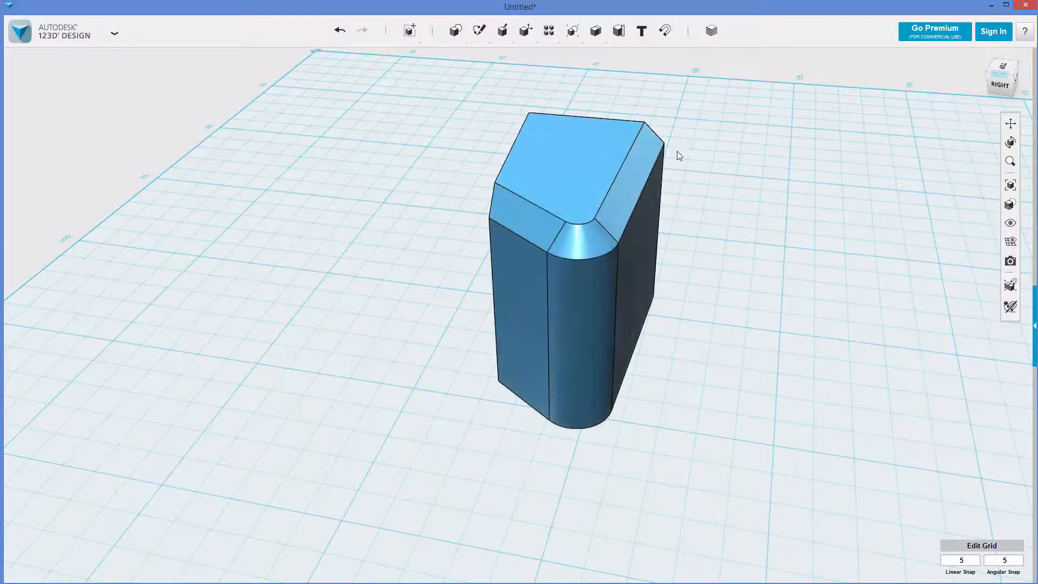
pyautogui.moveTo(678, 153); pyautogui.dragTo(612, 139, button='right')
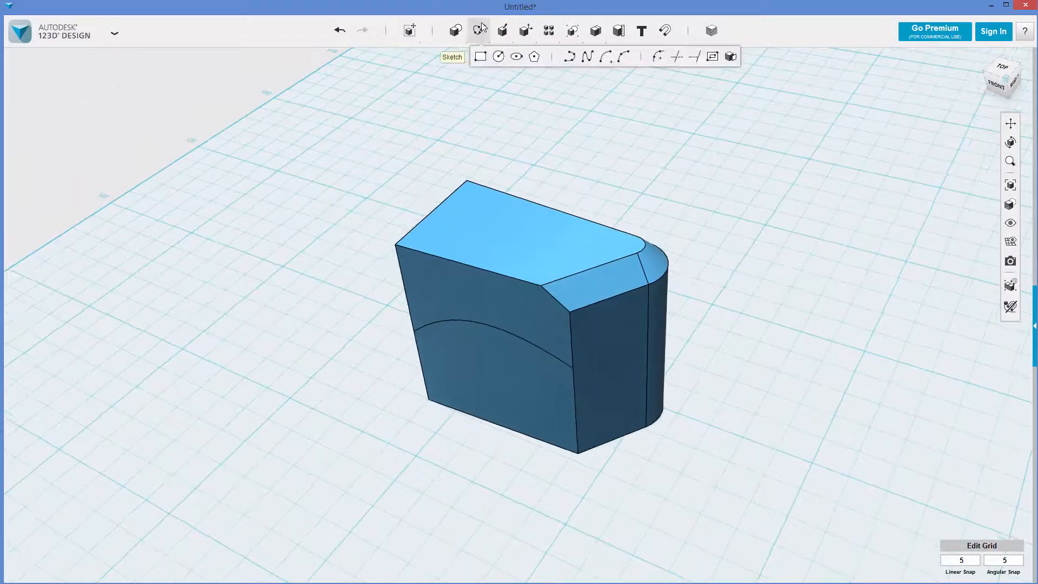
# - Insert a 20 x 20 x 20 mm box on the grid to the right of the block
pyautogui.moveTo(529, 31)
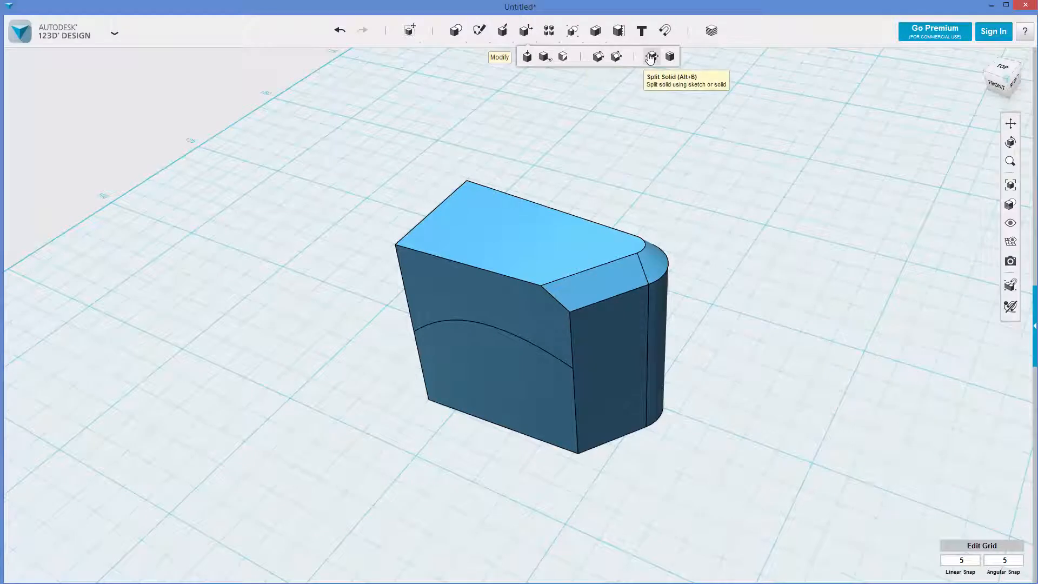
pyautogui.moveTo(750, 301); pyautogui.dragTo(583, 143, button='right')
pyautogui.moveTo(446, 30)
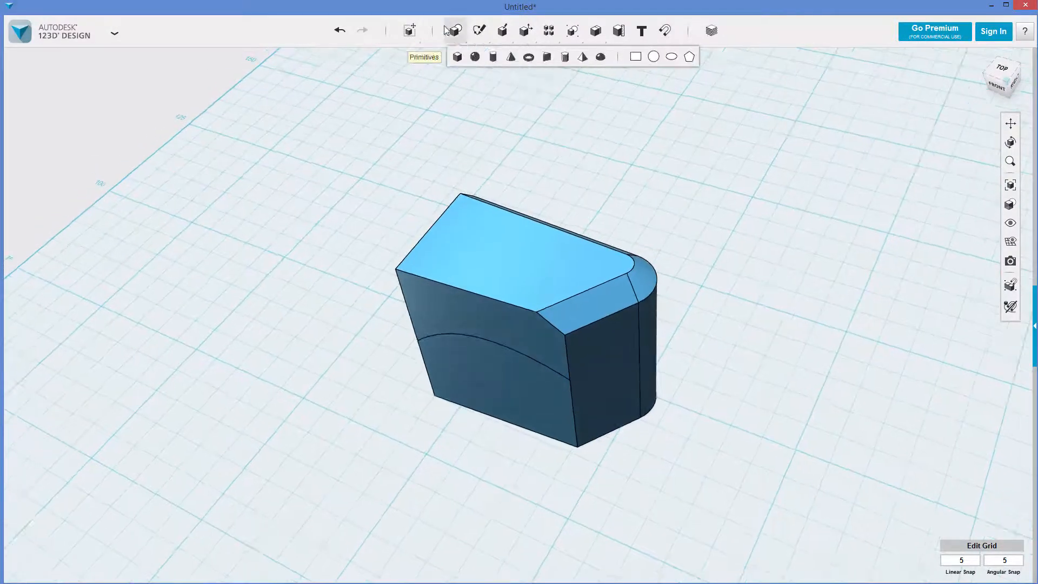
pyautogui.click(458, 59)
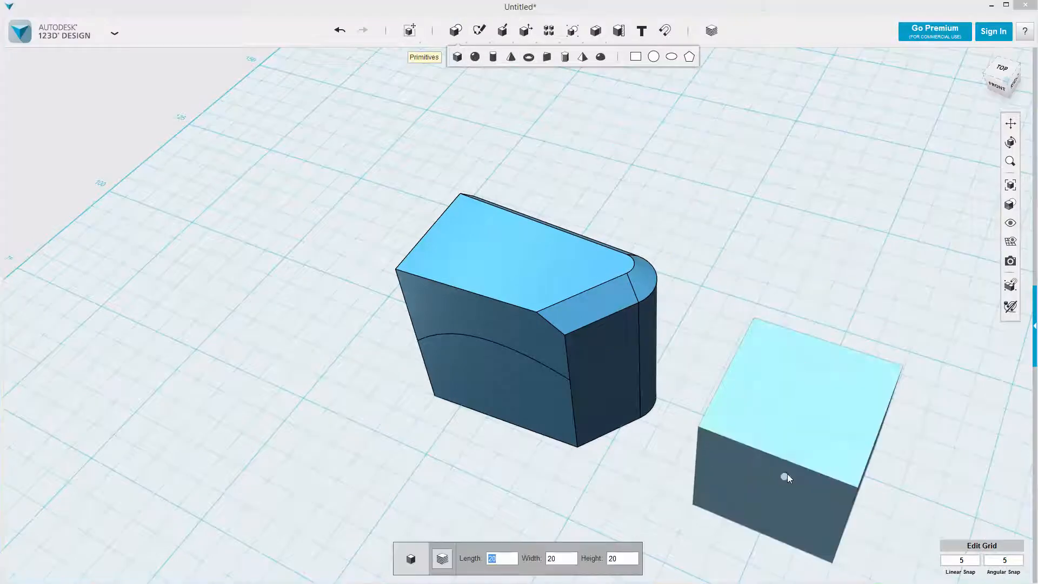
pyautogui.click(787, 475)
pyautogui.moveTo(787, 474); pyautogui.dragTo(787, 431, button='right')
pyautogui.click(751, 462)
# - Scale the new box taller and about 50 mm long so that it encloses the block's right part beyond its front, rear and top
pyautogui.click(466, 565)
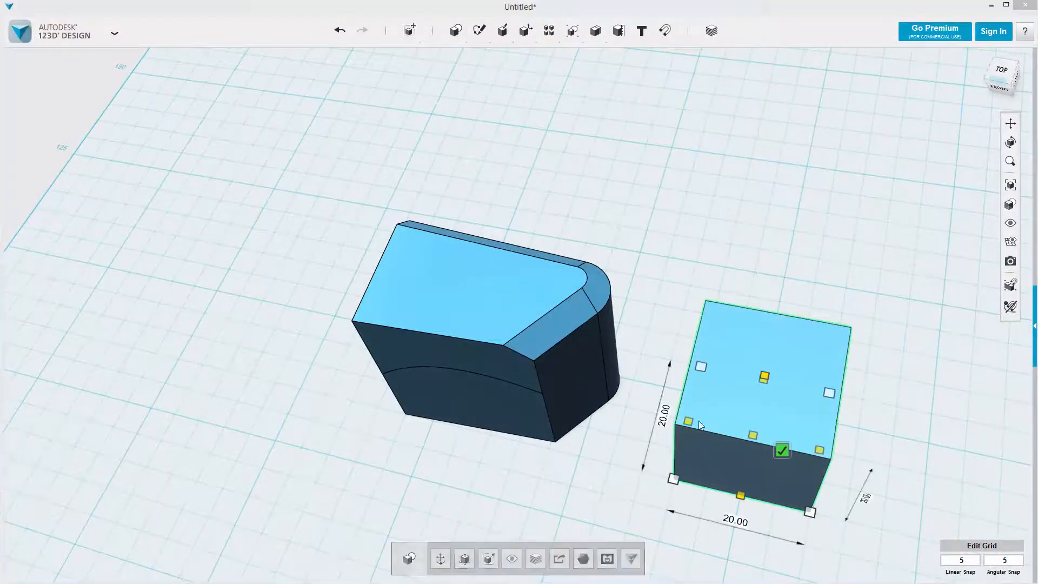
pyautogui.moveTo(756, 382); pyautogui.dragTo(744, 320, button='right')
pyautogui.moveTo(744, 320); pyautogui.dragTo(732, 152)
pyautogui.moveTo(735, 157); pyautogui.dragTo(751, 462, button='right')
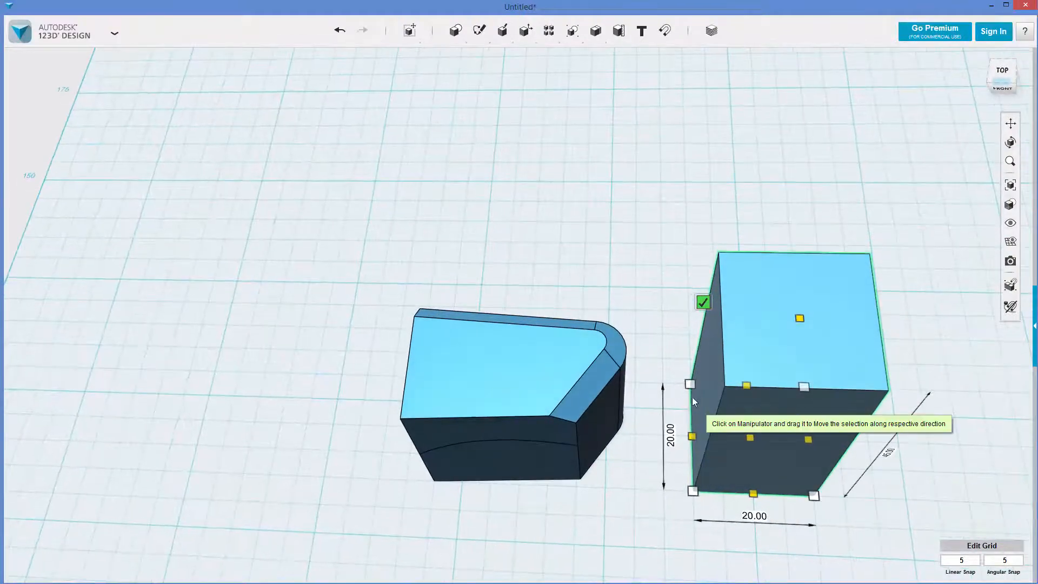
pyautogui.moveTo(696, 396); pyautogui.dragTo(531, 285)
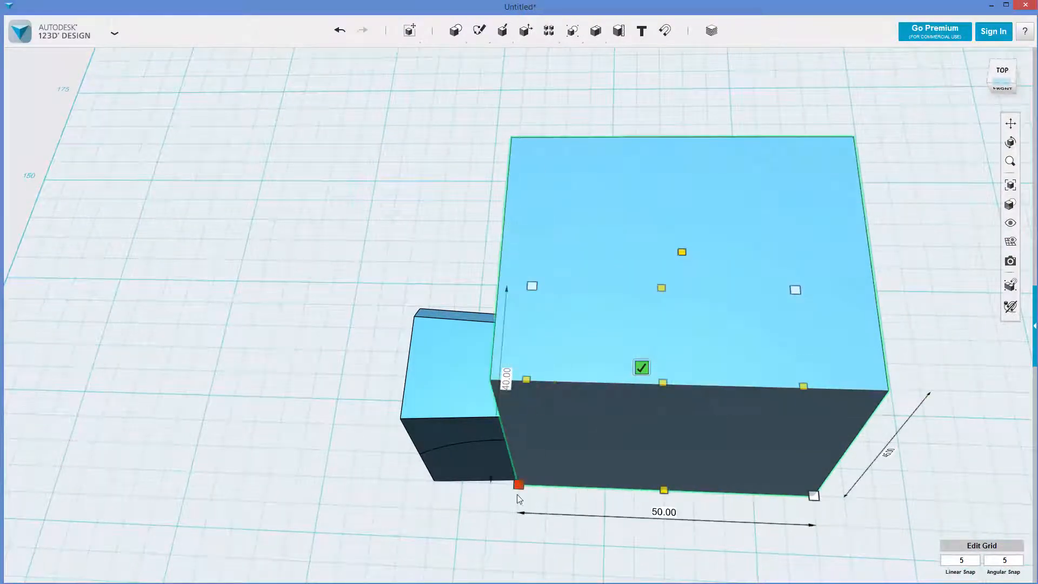
pyautogui.moveTo(517, 494); pyautogui.dragTo(502, 541)
pyautogui.moveTo(259, 425); pyautogui.dragTo(292, 405, button='right')
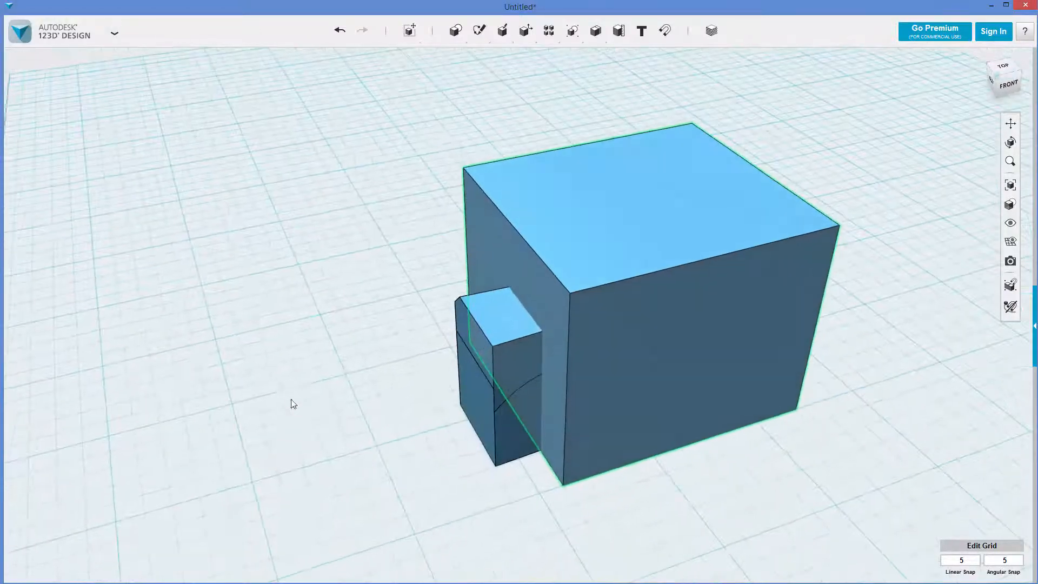
pyautogui.click(292, 405)
# - Split the chamfered block into two solids with the large box's left side face, and delete the box
pyautogui.moveTo(531, 37)
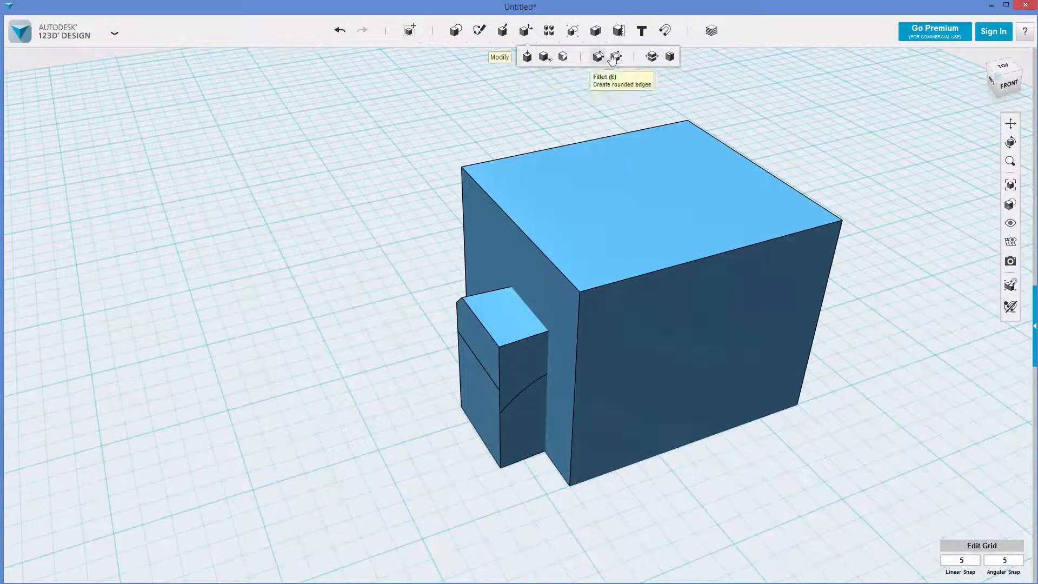
pyautogui.click(652, 56)
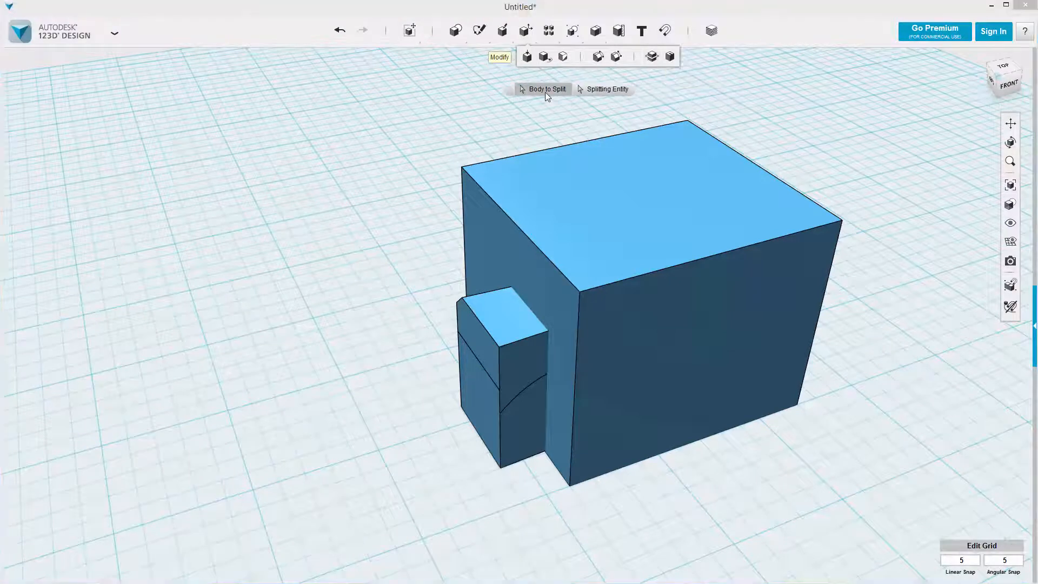
pyautogui.click(487, 346)
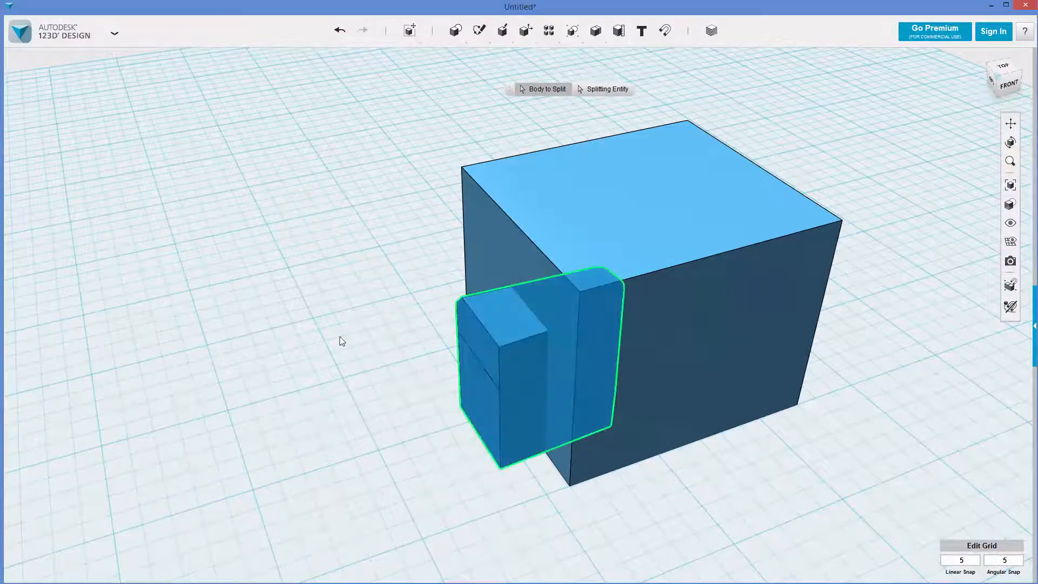
pyautogui.click(607, 89)
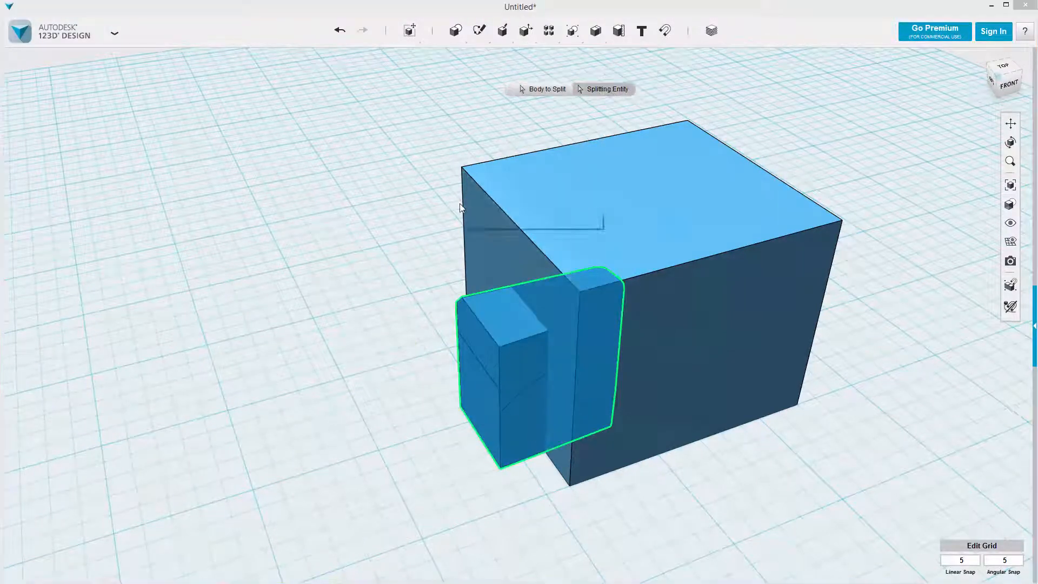
pyautogui.click(475, 224)
pyautogui.click(354, 166)
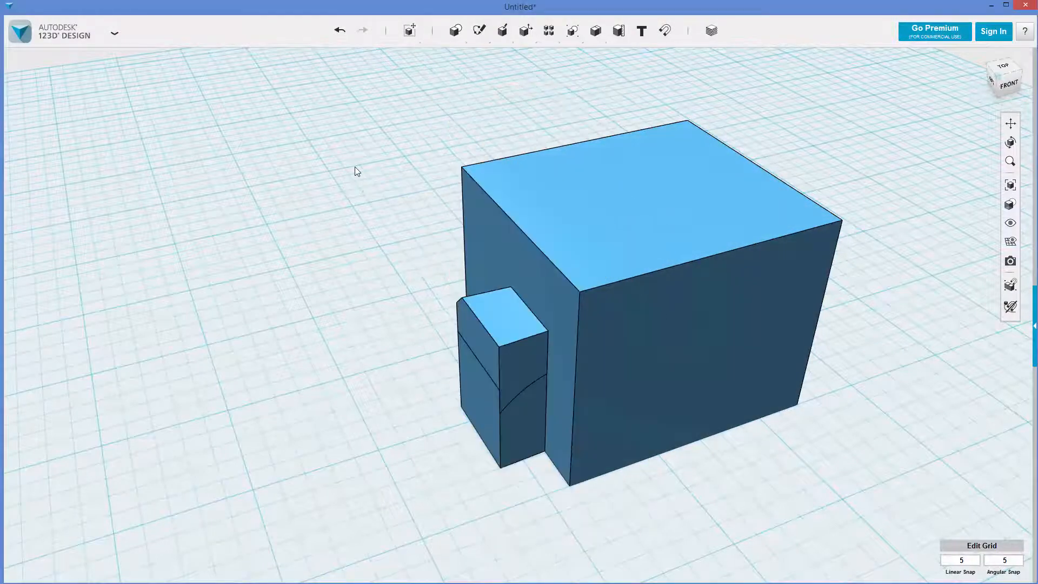
pyautogui.click(712, 154)
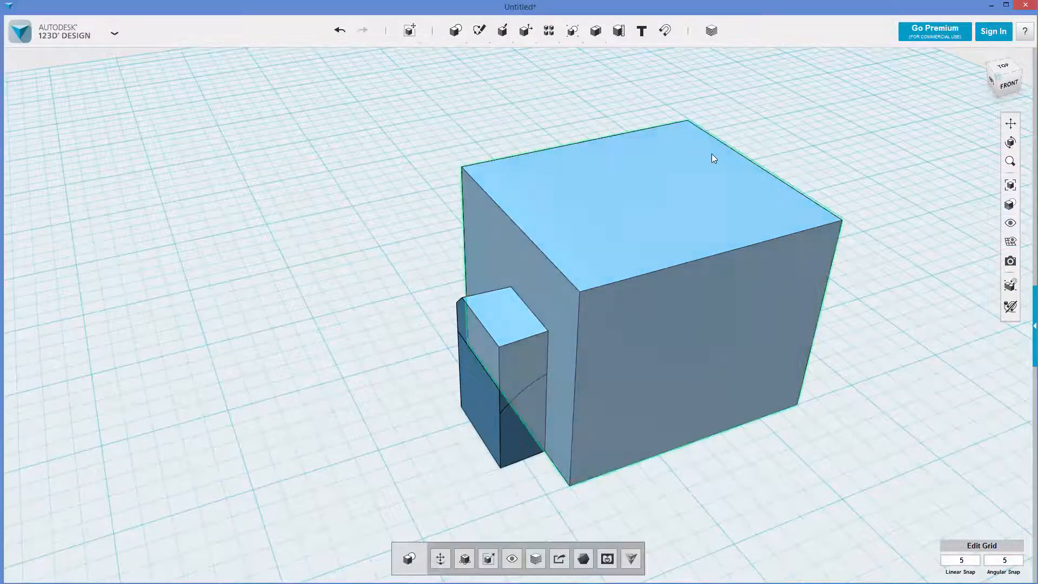
pyautogui.press('Delete')
# - Move the block's split-off right piece away from the left piece, leaving a clear gap between them
pyautogui.click(626, 349)
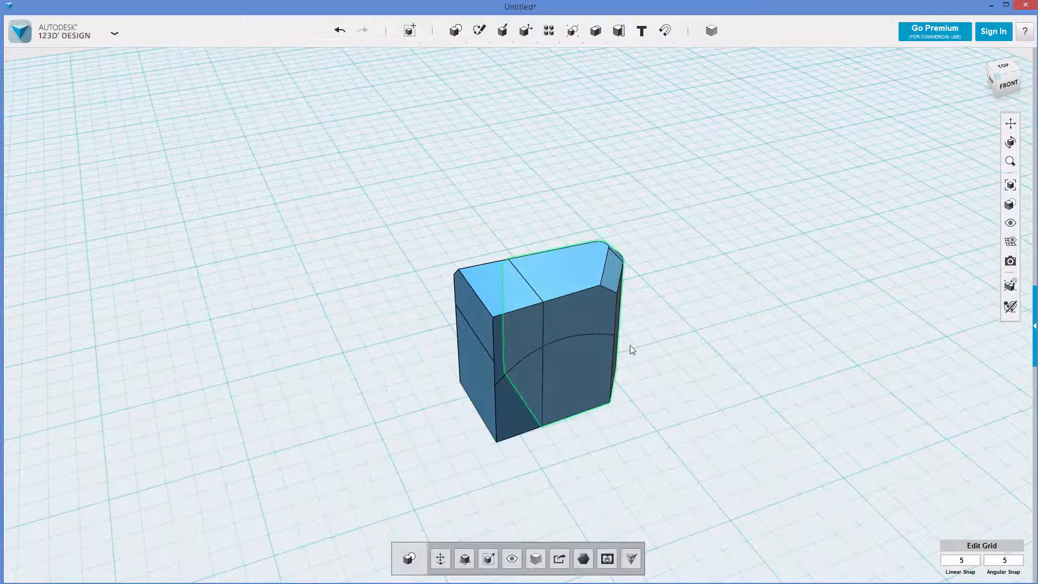
pyautogui.hotkey('ctrl', 't')
pyautogui.moveTo(612, 317); pyautogui.dragTo(694, 292)
pyautogui.click(774, 364)
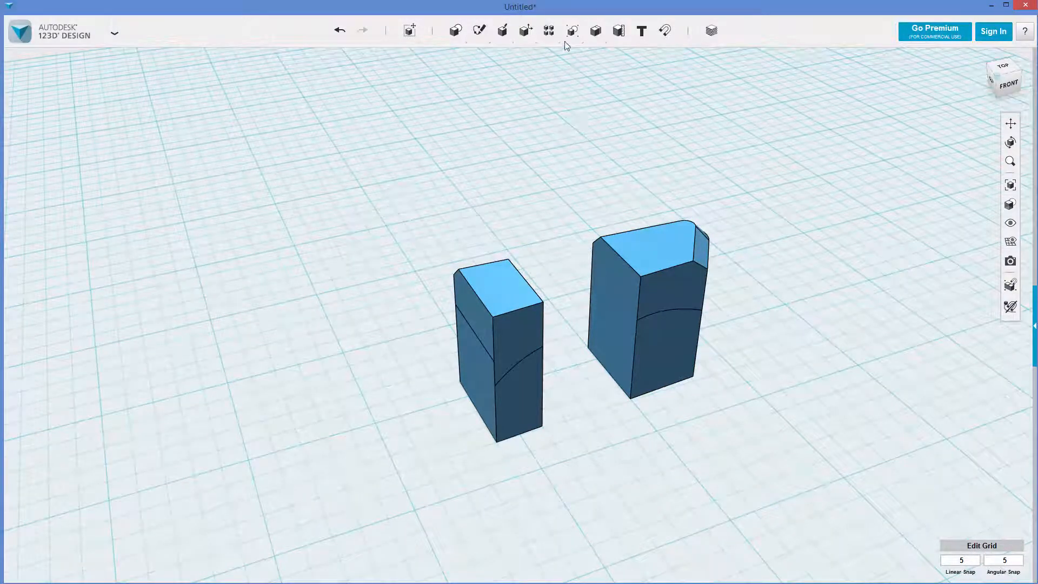
# - Shell the right piece with a 1 mm inside thickness, removing its flat cut face
pyautogui.moveTo(523, 34)
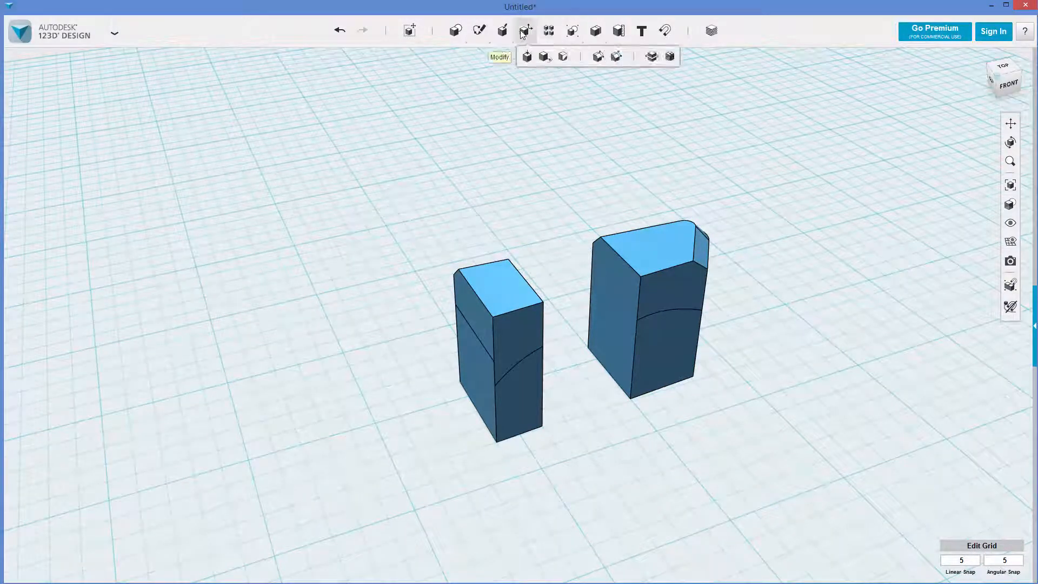
pyautogui.click(670, 56)
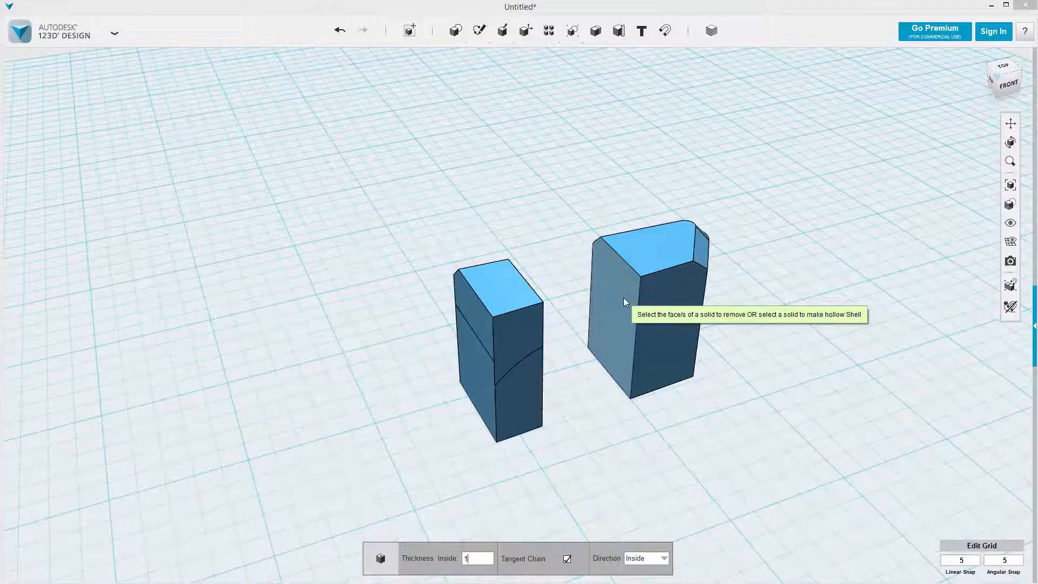
pyautogui.click(624, 298)
pyautogui.click(816, 215)
pyautogui.moveTo(816, 215); pyautogui.dragTo(816, 215, button='right')
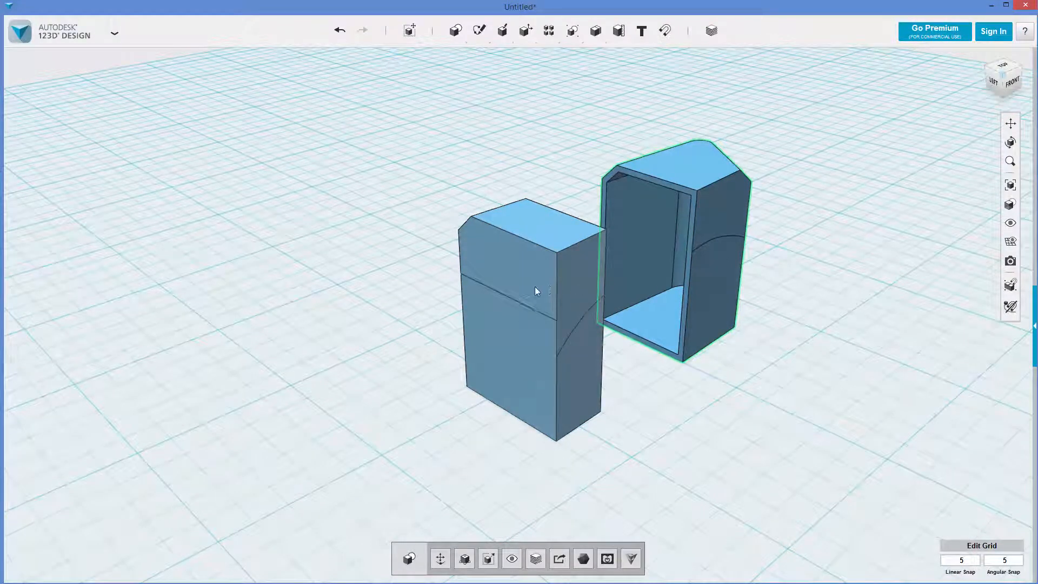
pyautogui.click(358, 356)
pyautogui.moveTo(366, 338); pyautogui.dragTo(366, 337, button='right')
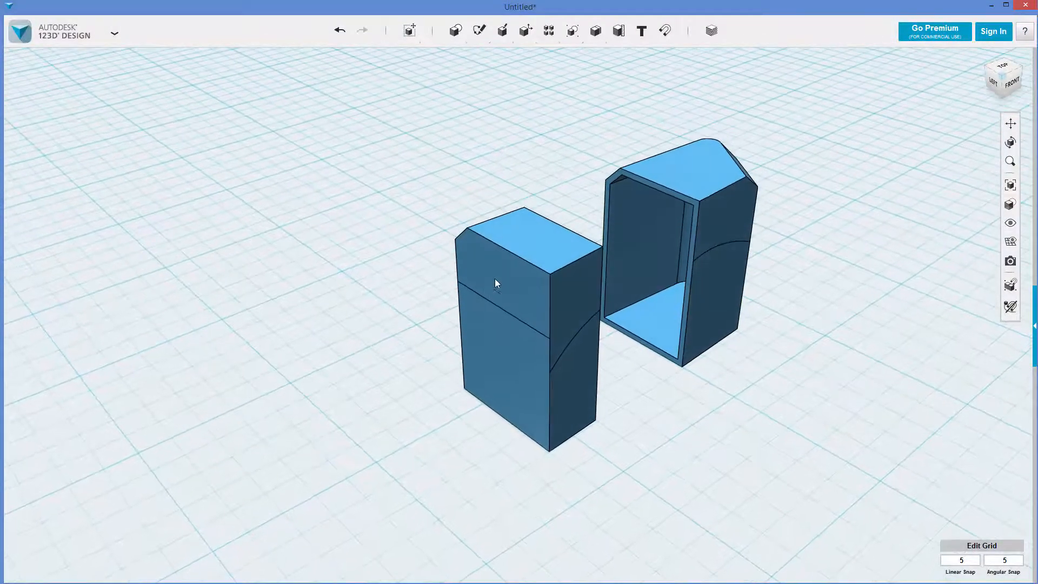
# - Tweak the upper split face on the left piece's outer side, moving it 10 mm outward and rotating it
pyautogui.click(464, 354)
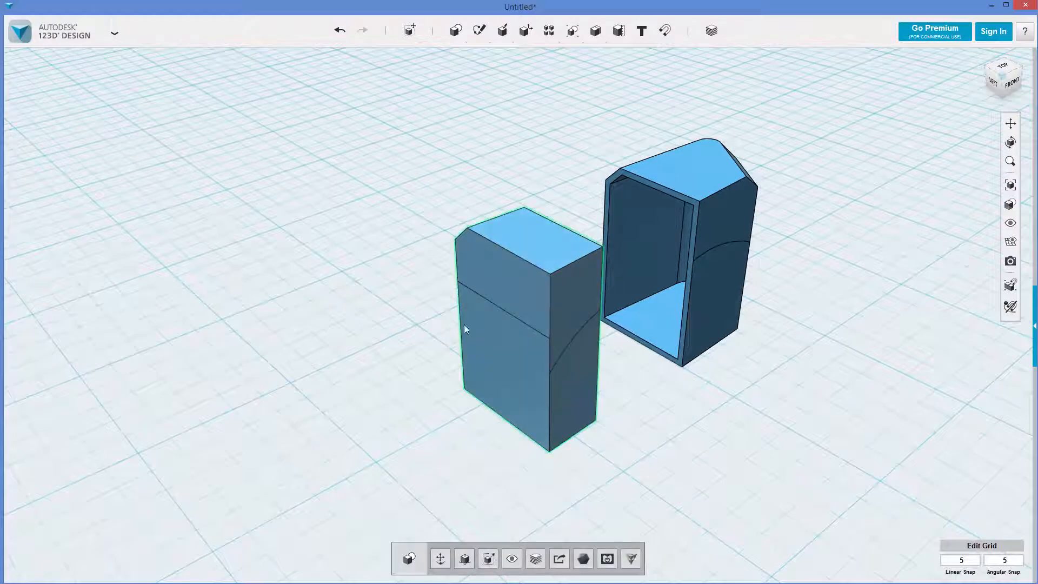
pyautogui.click(502, 294)
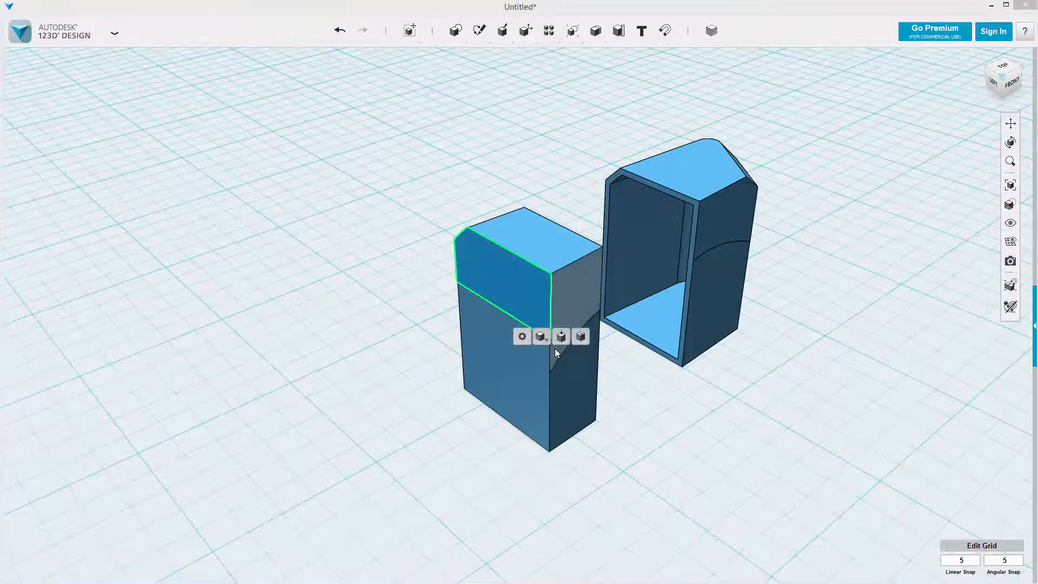
pyautogui.click(541, 336)
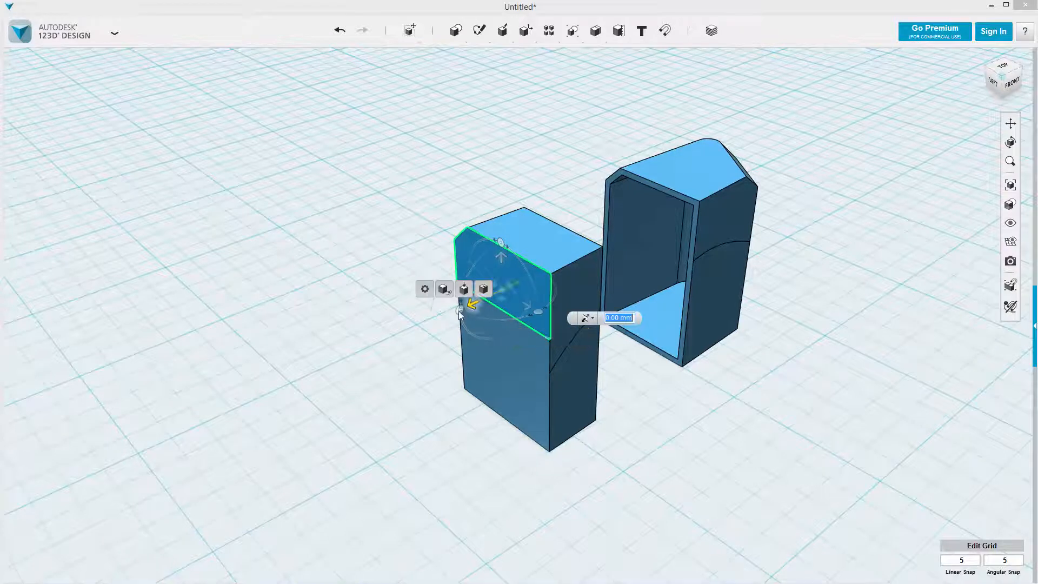
pyautogui.moveTo(458, 315); pyautogui.dragTo(414, 334)
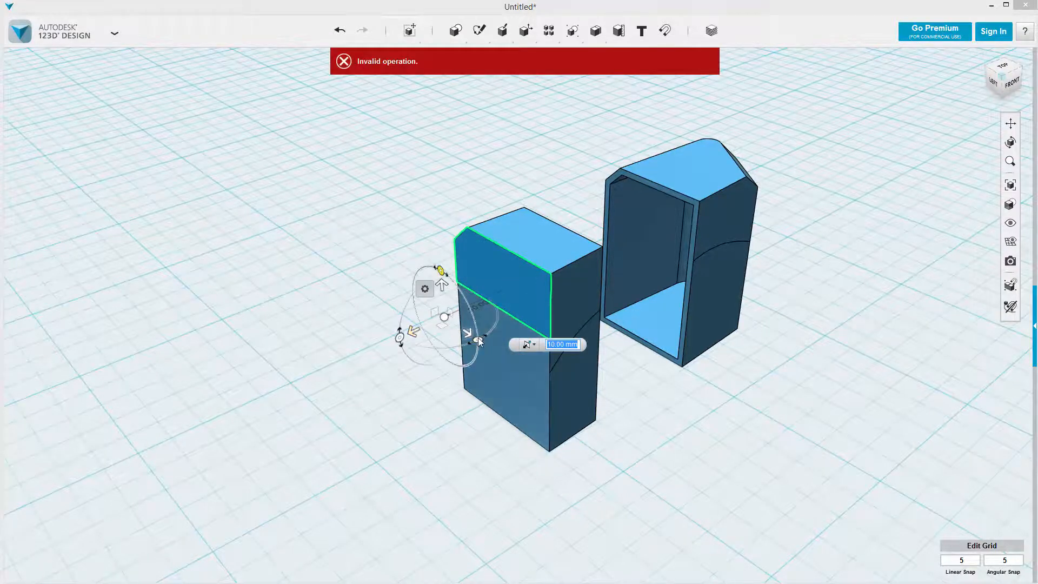
pyautogui.moveTo(479, 341); pyautogui.dragTo(407, 318)
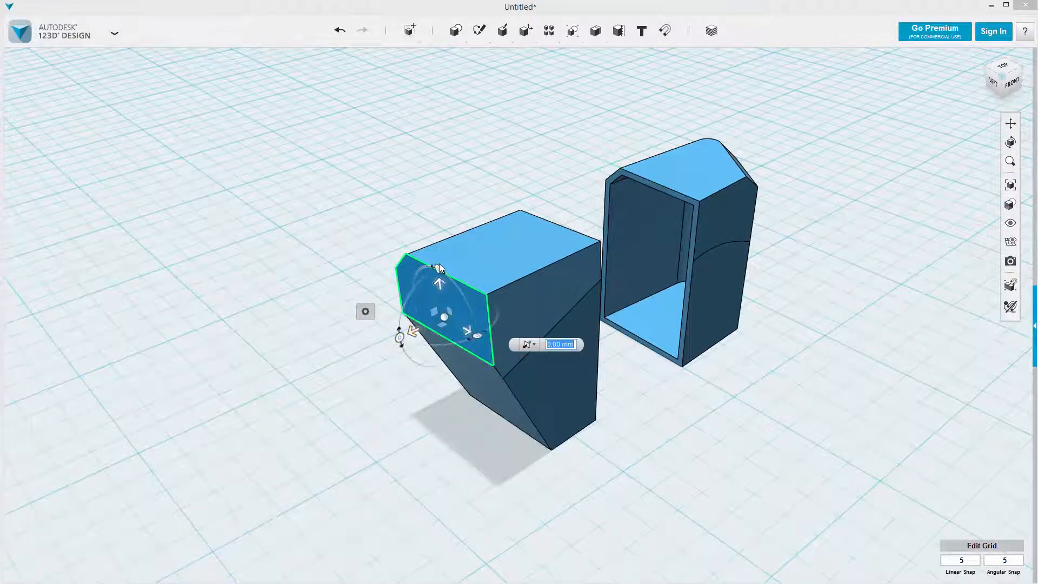
pyautogui.moveTo(439, 266); pyautogui.dragTo(468, 280)
pyautogui.click(768, 391)
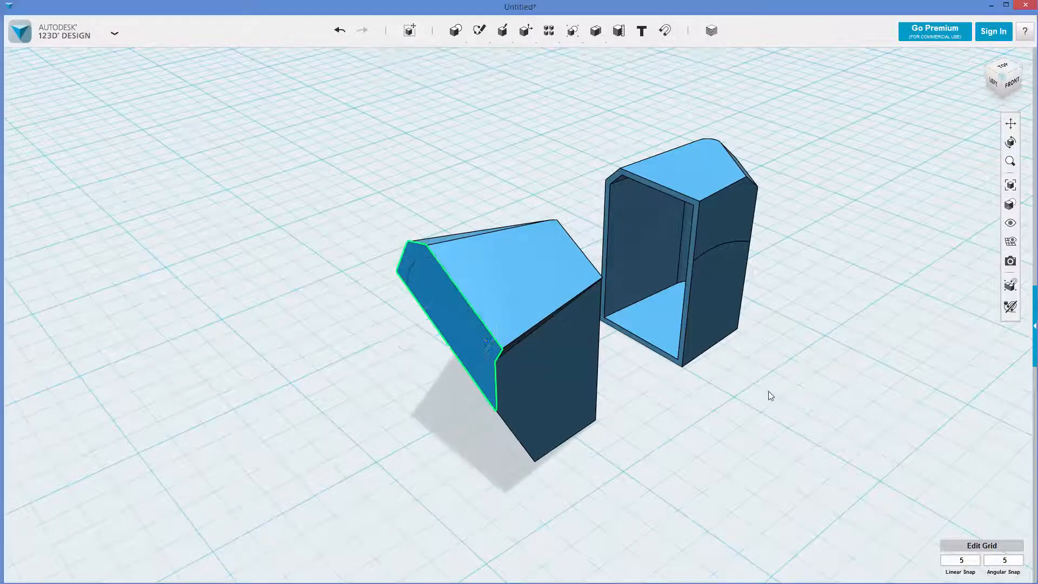
# - Try to tweak the upper split face on the shelled piece's front side, rotating it 15 degrees
pyautogui.moveTo(768, 392); pyautogui.dragTo(679, 317, button='right')
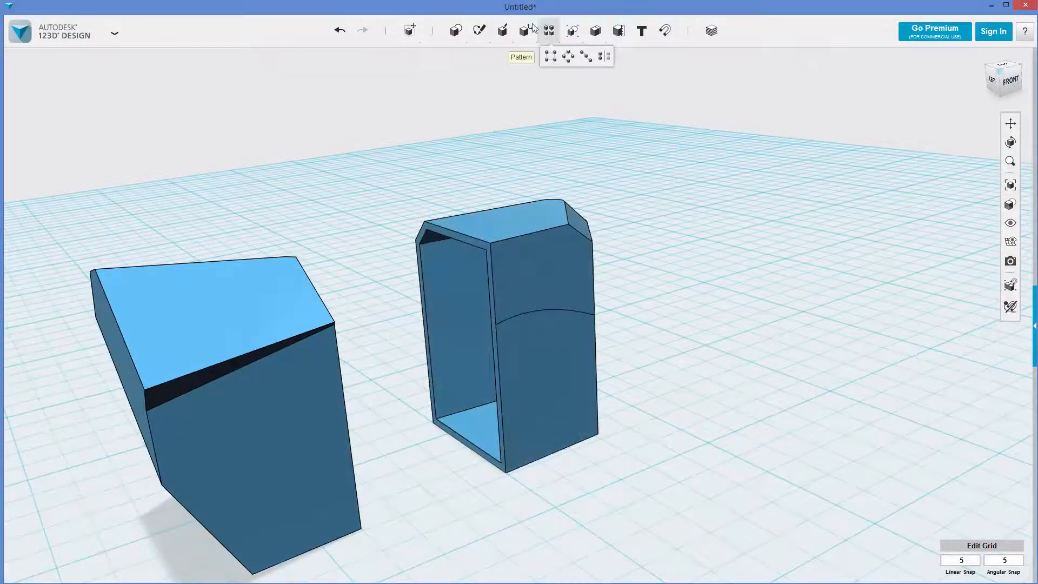
pyautogui.moveTo(411, 34)
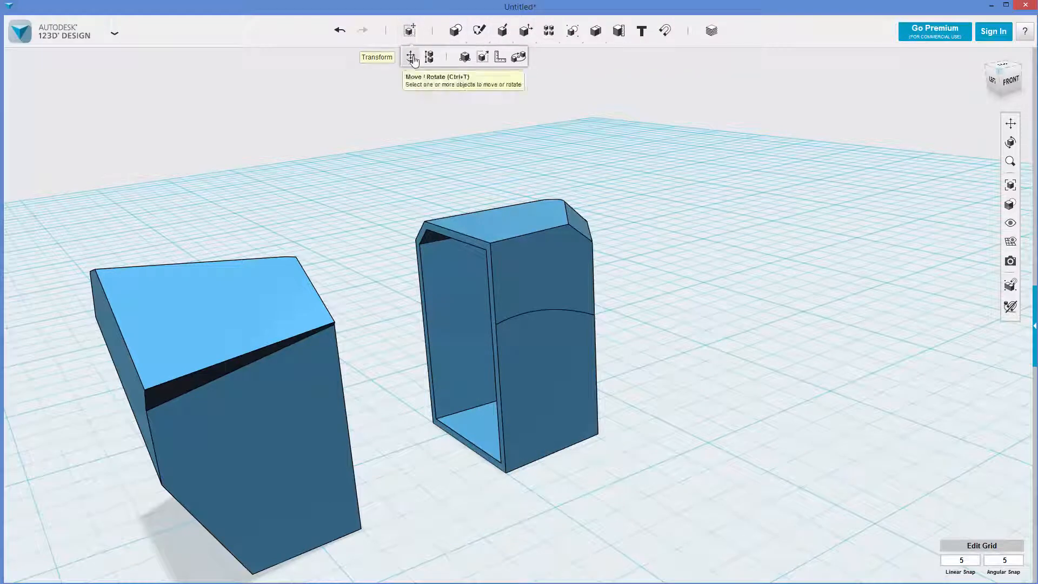
pyautogui.moveTo(455, 34)
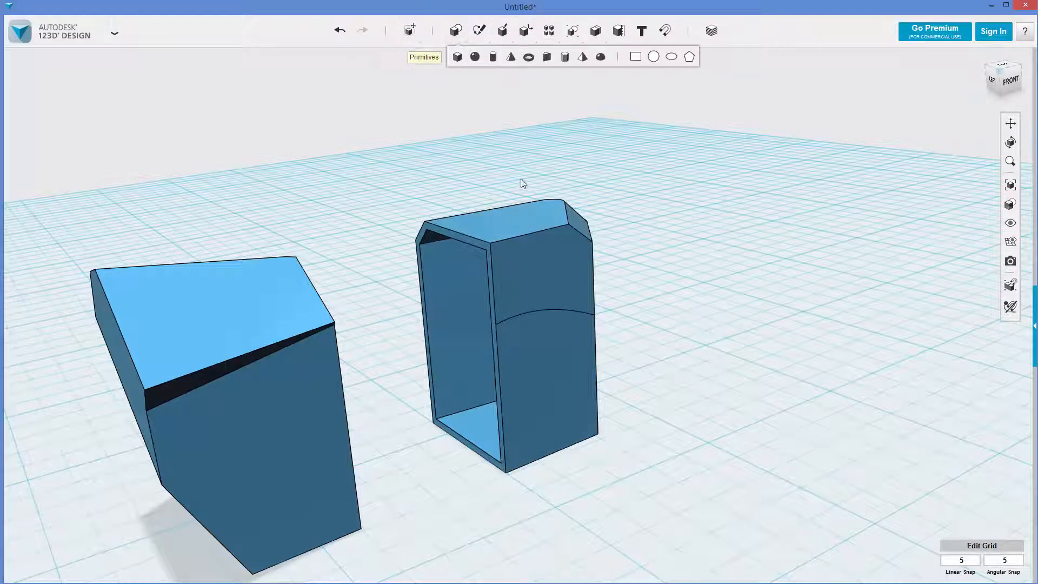
pyautogui.click(587, 282)
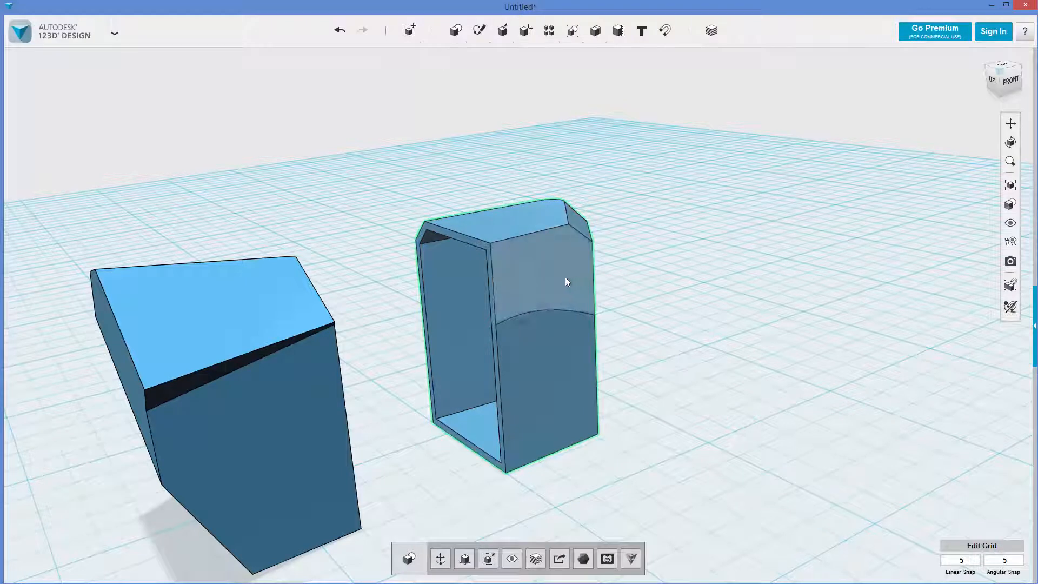
pyautogui.click(565, 276)
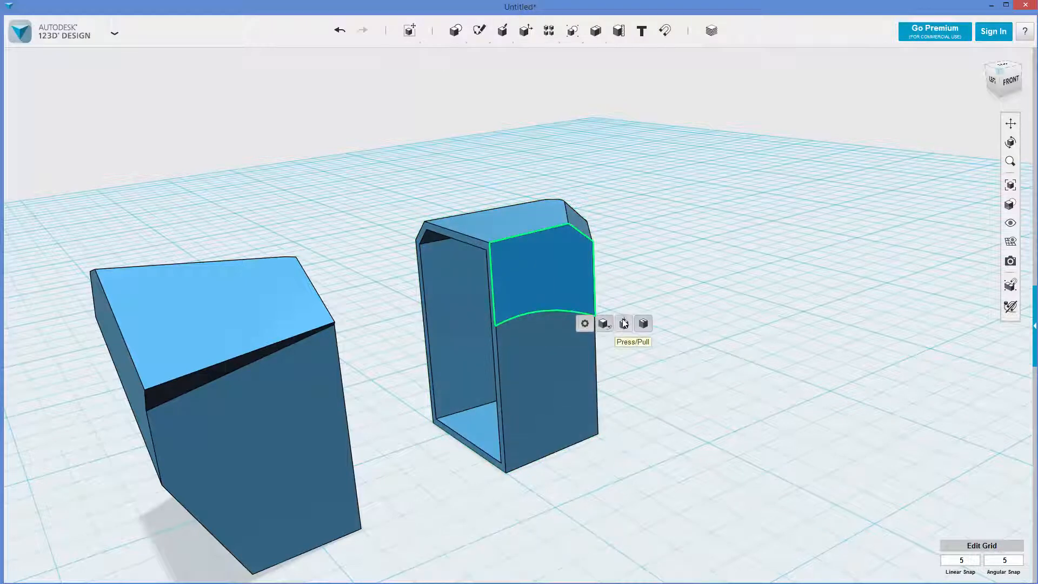
pyautogui.click(607, 325)
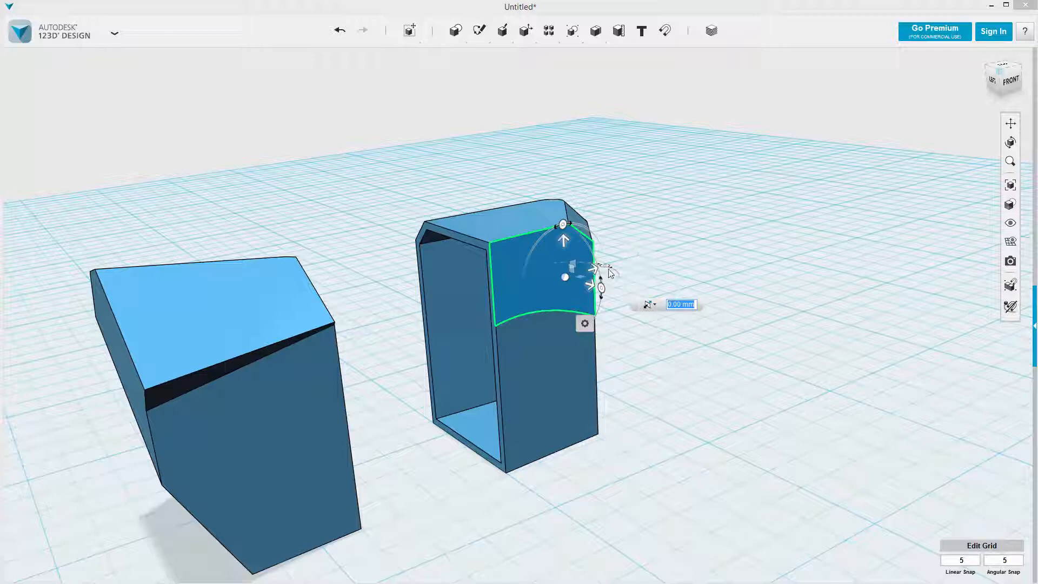
pyautogui.moveTo(563, 226); pyautogui.dragTo(551, 229)
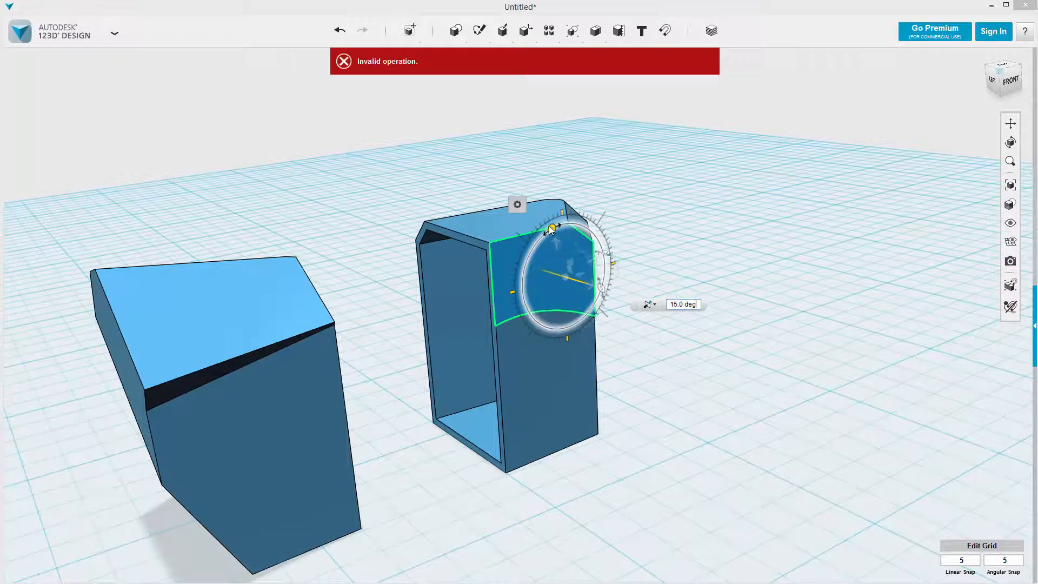
pyautogui.moveTo(603, 257); pyautogui.dragTo(583, 313)
pyautogui.click(712, 370)
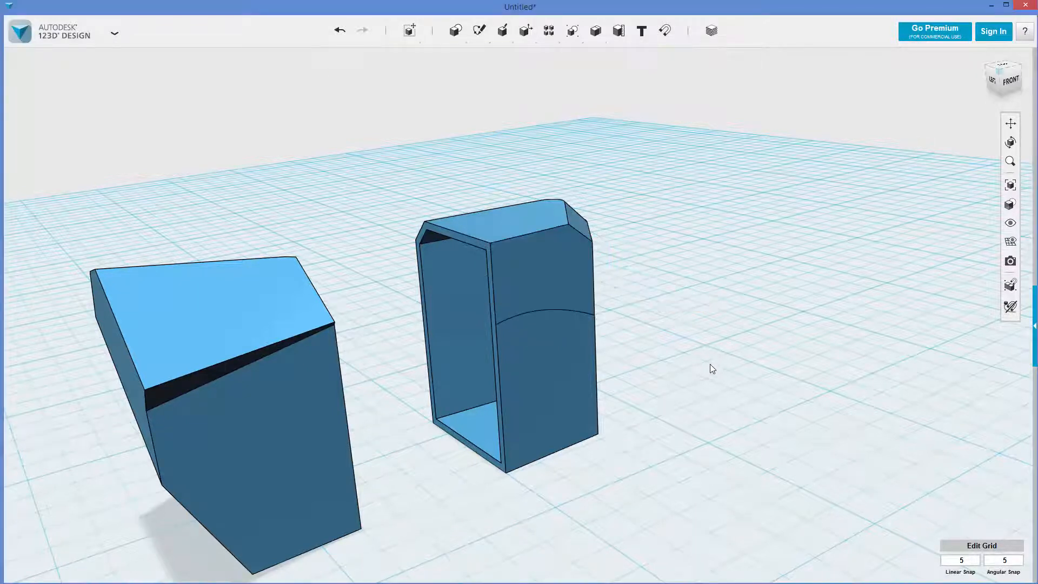
# - Try to tweak the shelled piece's upper split face again, rotating it -20 degrees about another axis
pyautogui.click(545, 275)
pyautogui.click(553, 268)
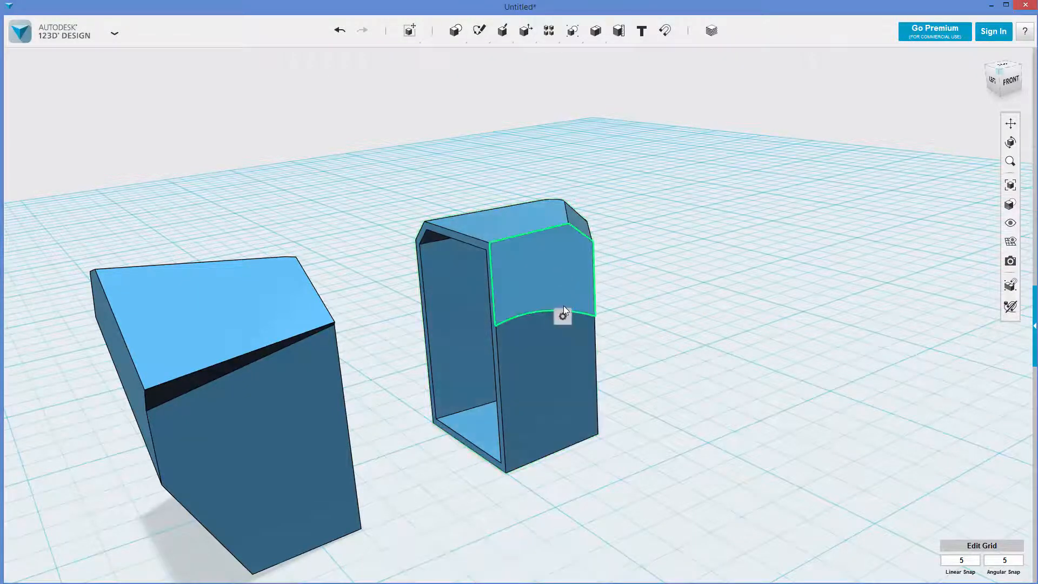
pyautogui.click(581, 317)
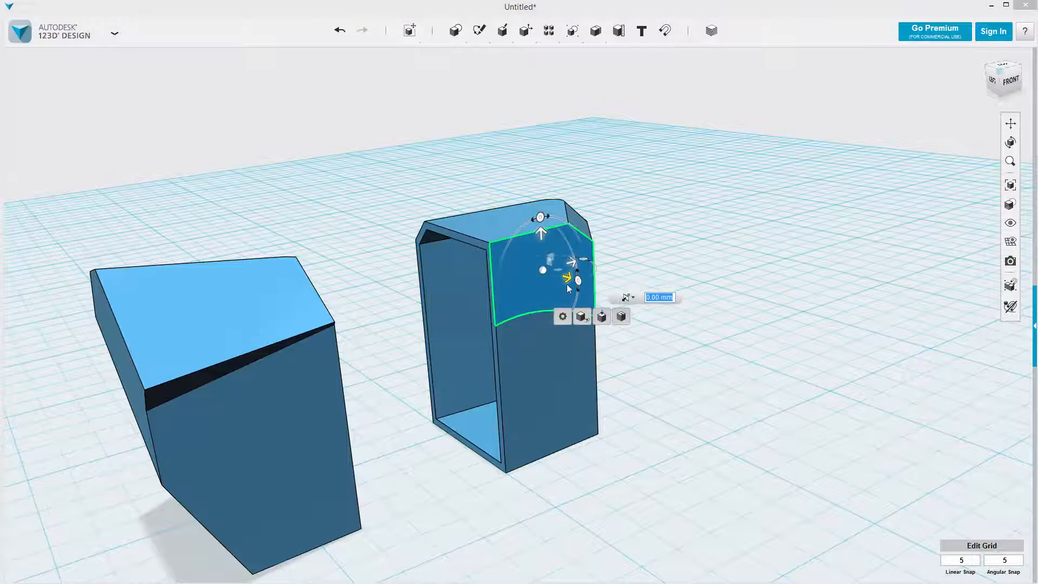
pyautogui.moveTo(579, 278); pyautogui.dragTo(606, 300)
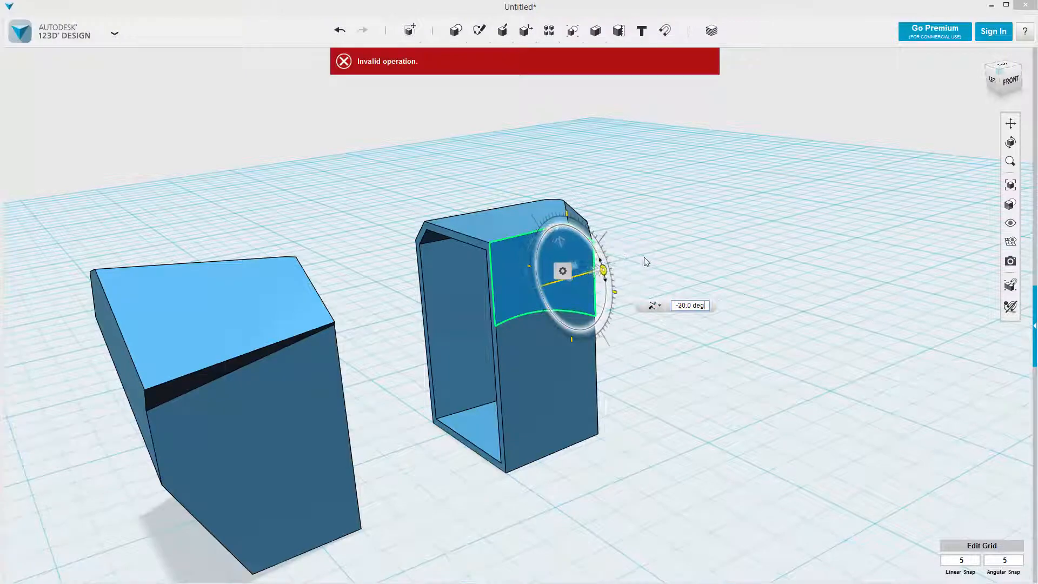
pyautogui.click(761, 262)
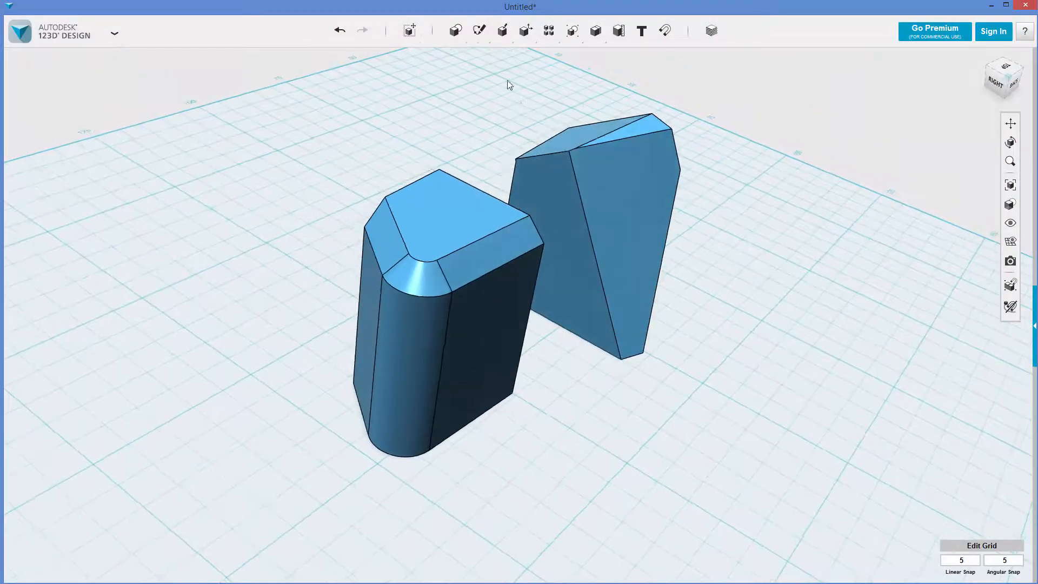
pyautogui.moveTo(530, 30)
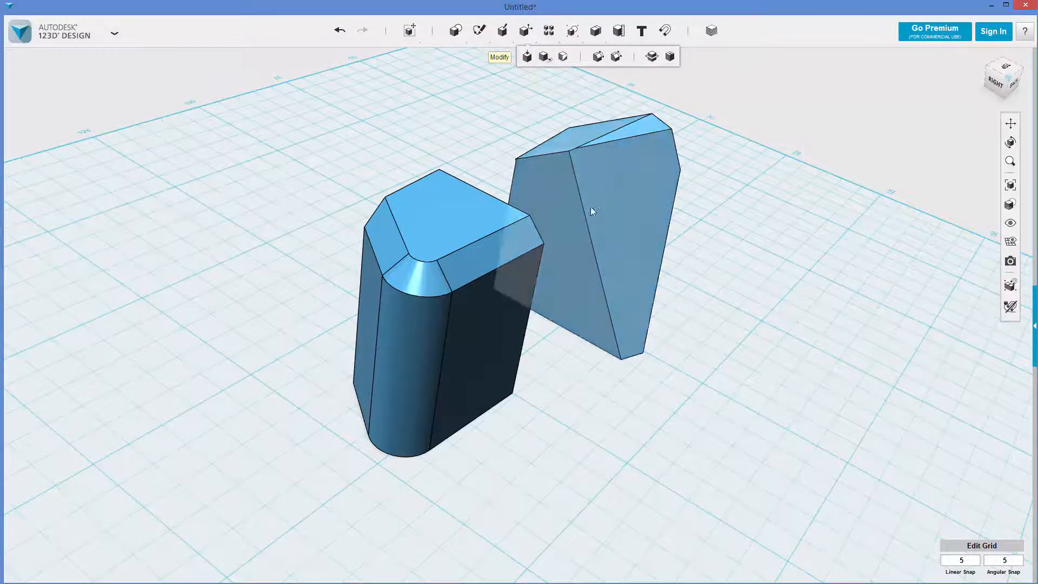
pyautogui.moveTo(699, 209); pyautogui.dragTo(523, 199, button='right')
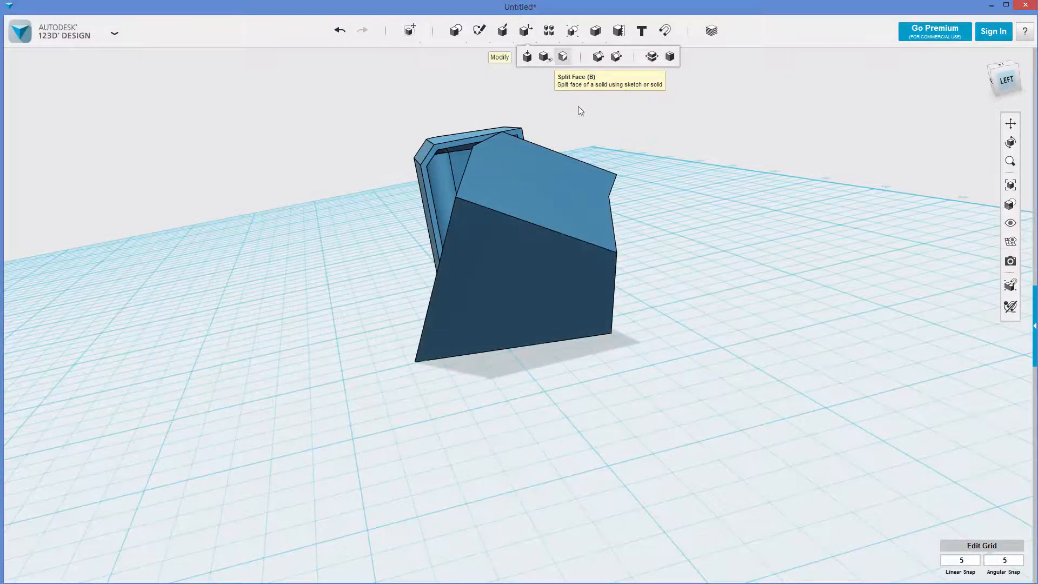
pyautogui.moveTo(578, 111); pyautogui.dragTo(541, 109, button='right')
# - Place two boxes side by side on the empty grid area to the right of the shelled piece
pyautogui.moveTo(456, 30)
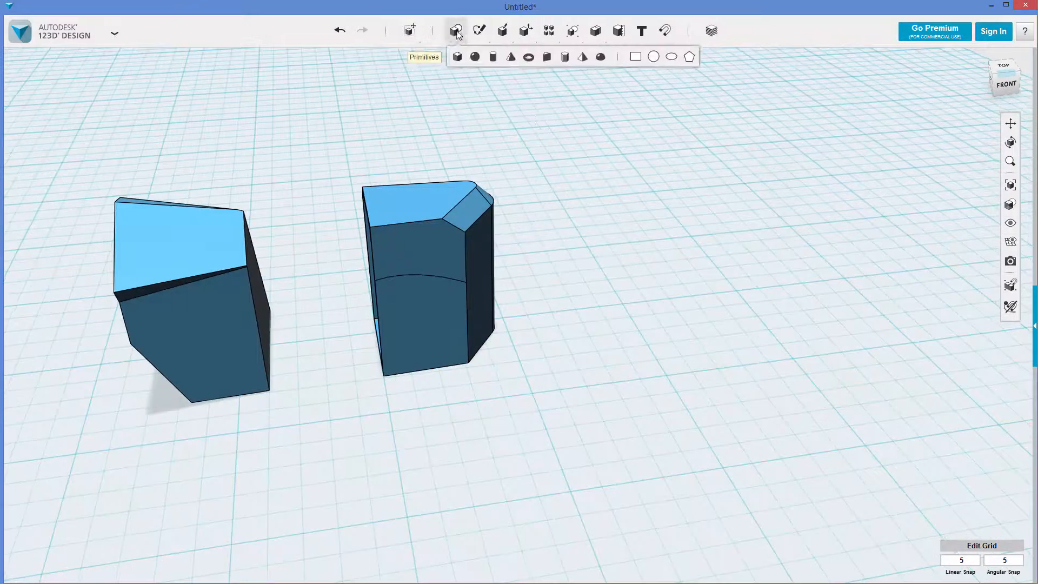
pyautogui.click(458, 59)
pyautogui.click(644, 339)
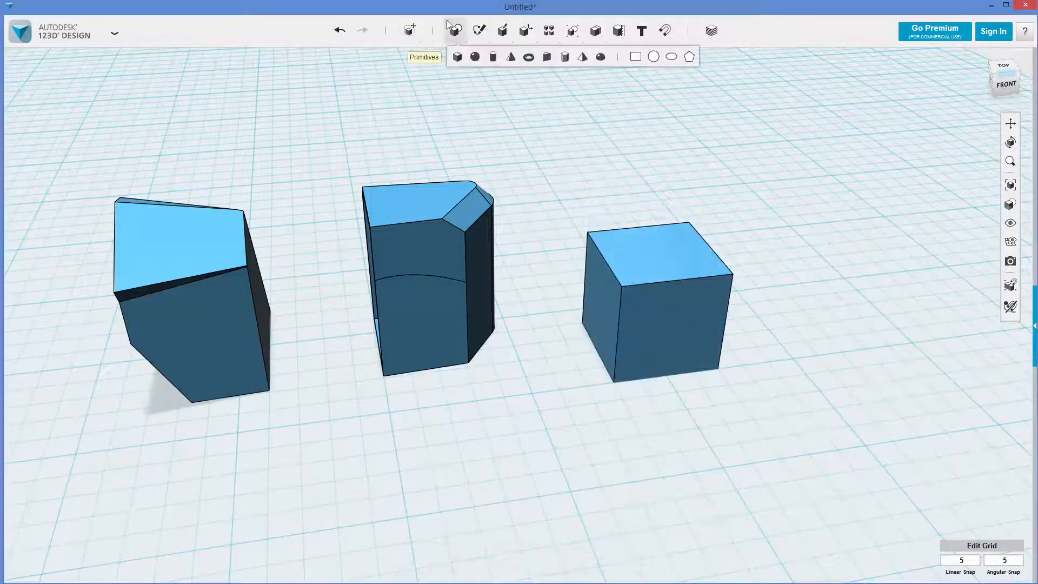
pyautogui.click(458, 59)
pyautogui.click(793, 339)
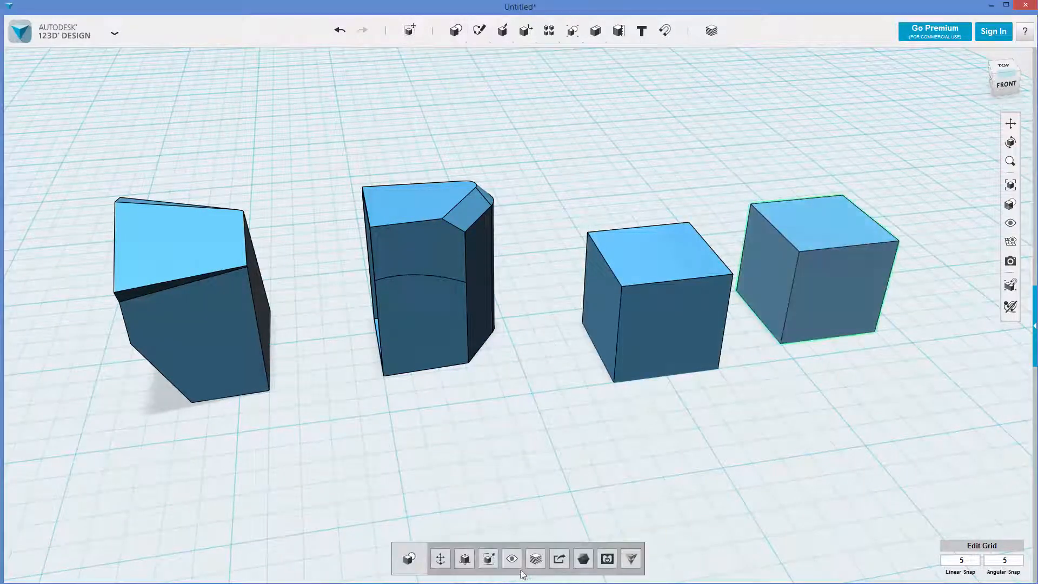
# - Scale the outer box from its front-left base corner into a large block overlapping the right half of the other box
pyautogui.click(463, 558)
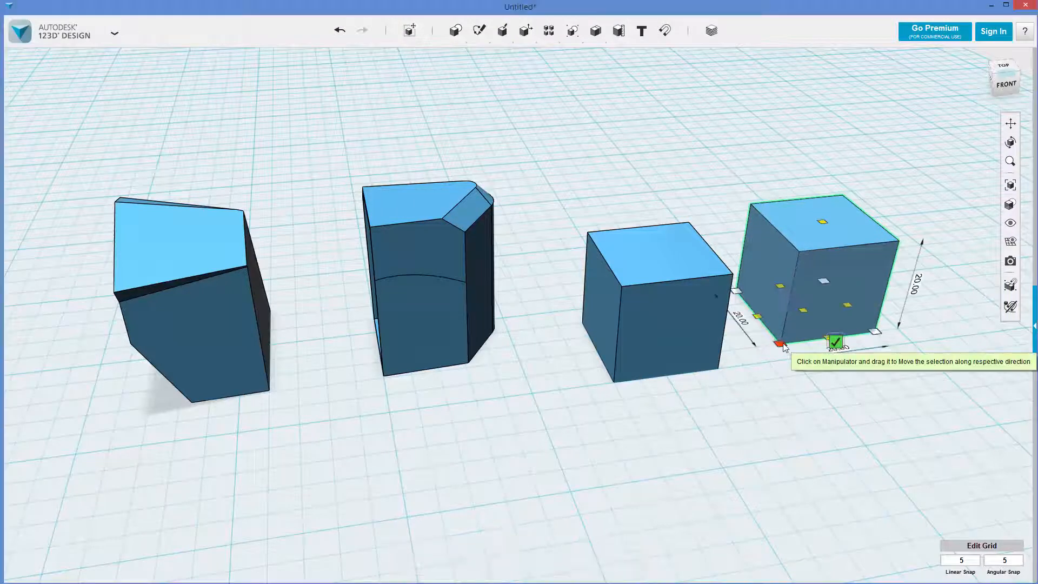
pyautogui.moveTo(781, 342); pyautogui.dragTo(703, 427)
pyautogui.click(717, 410)
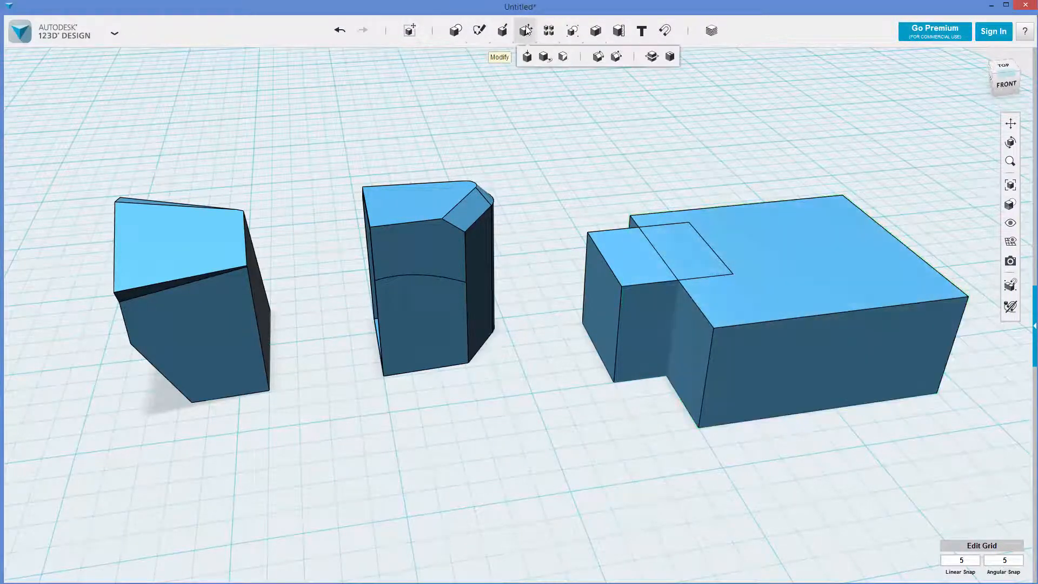
# - Split the small box's top face with the large block's left side face, and delete the large block
pyautogui.moveTo(477, 31)
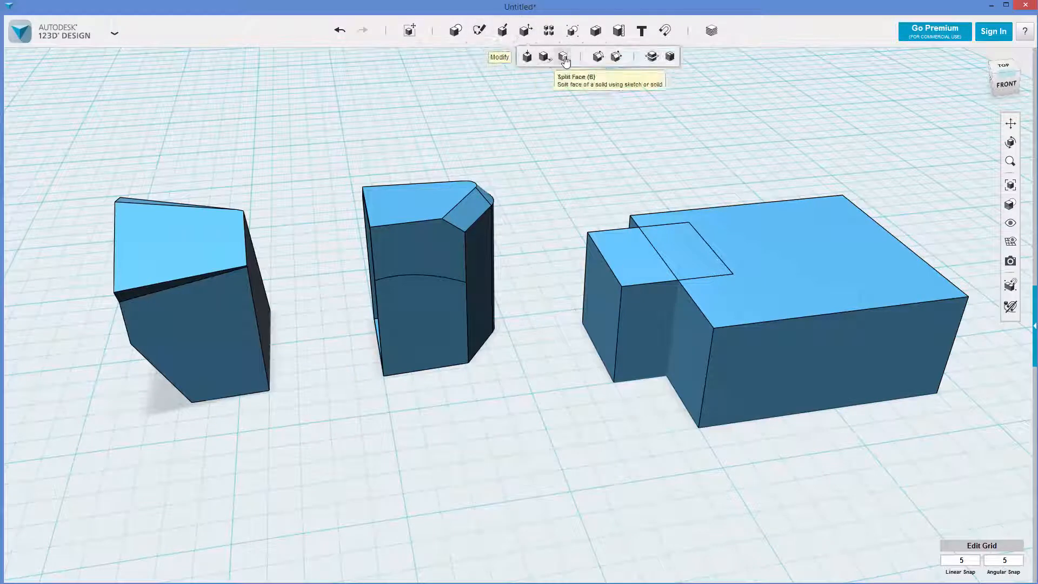
pyautogui.click(562, 56)
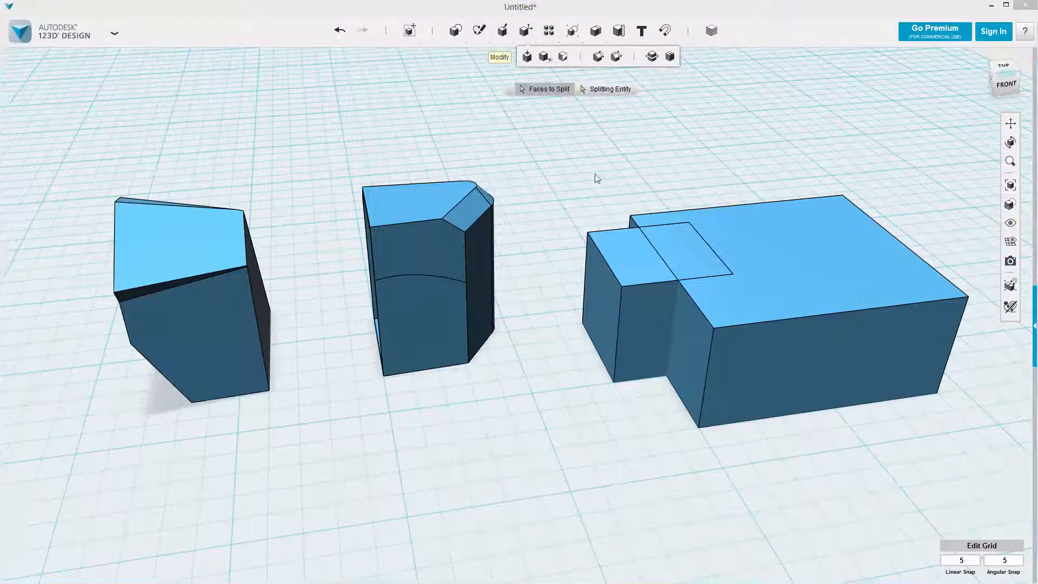
pyautogui.click(633, 254)
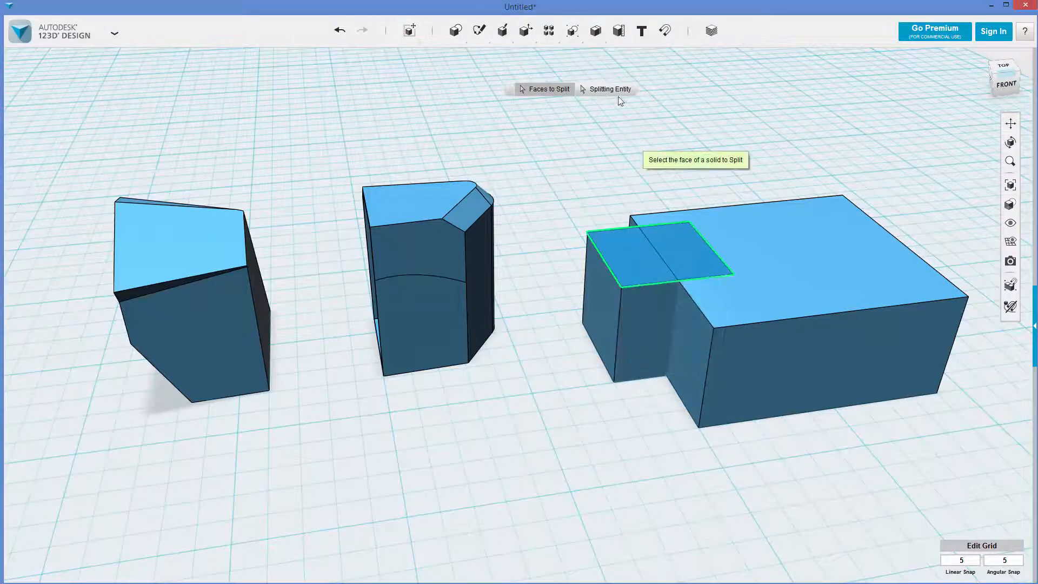
pyautogui.click(618, 93)
pyautogui.click(685, 344)
pyautogui.click(708, 427)
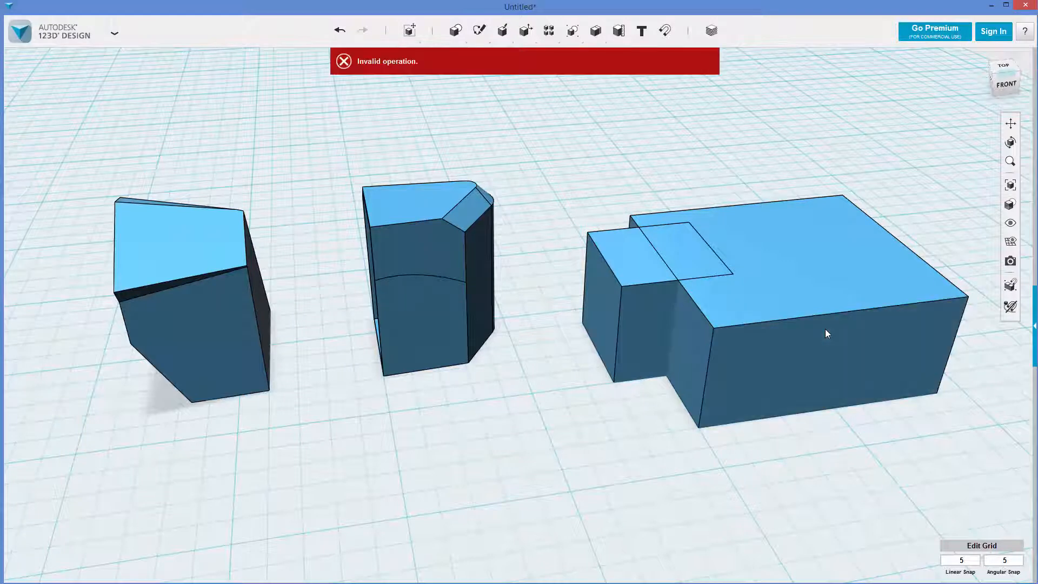
pyautogui.click(809, 273)
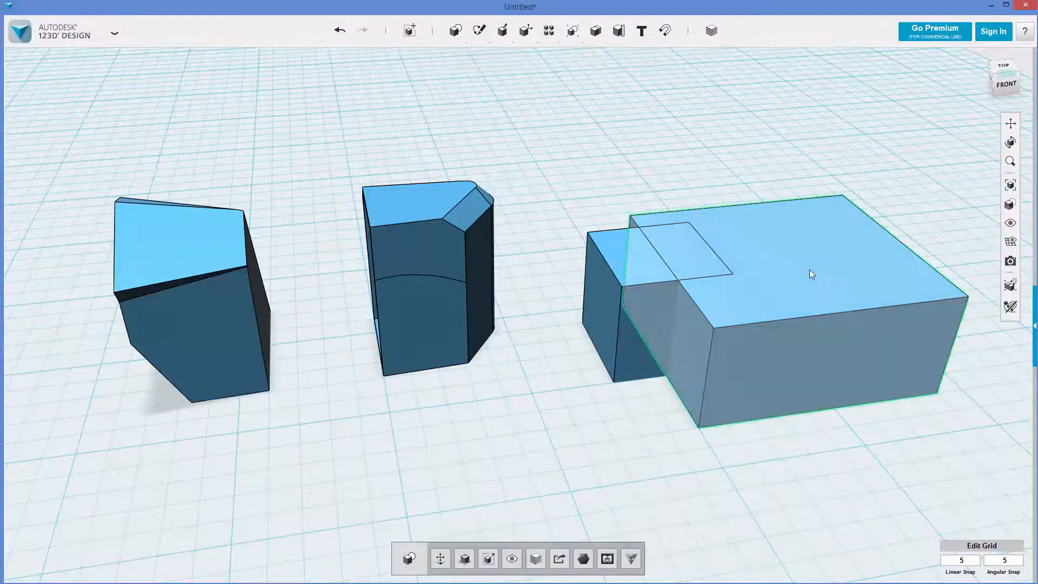
pyautogui.press('Delete')
# - Tweak the left half of the box's split top face, moving it 16 mm upward
pyautogui.moveTo(521, 30)
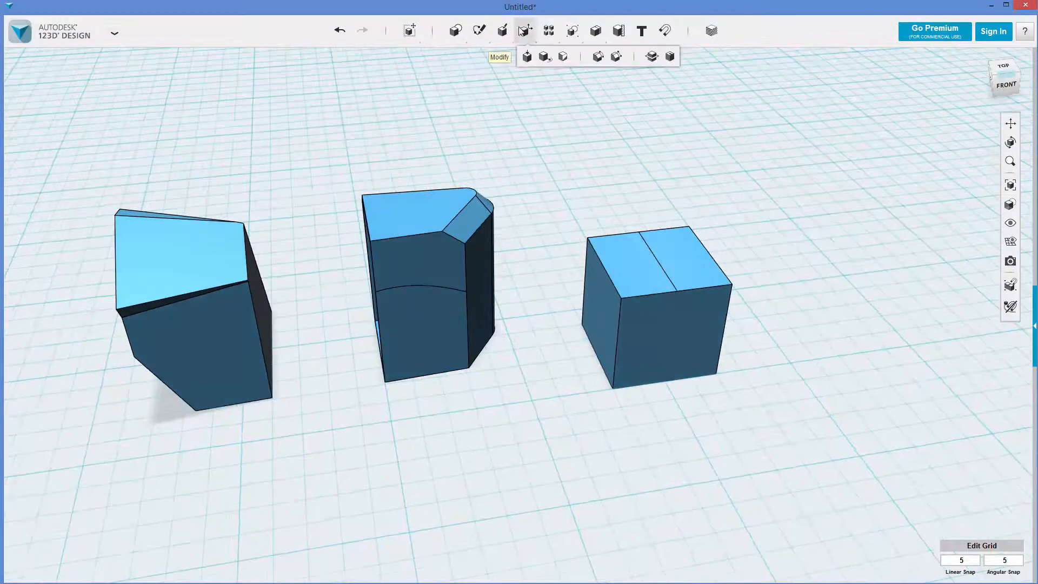
pyautogui.click(675, 259)
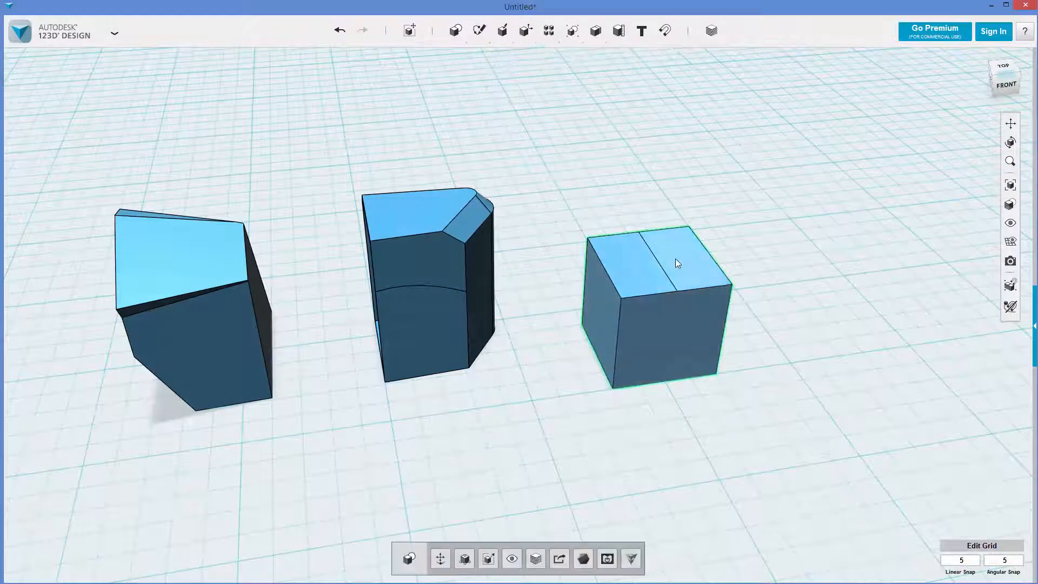
pyautogui.click(643, 264)
pyautogui.moveTo(723, 274); pyautogui.dragTo(755, 349, button='right')
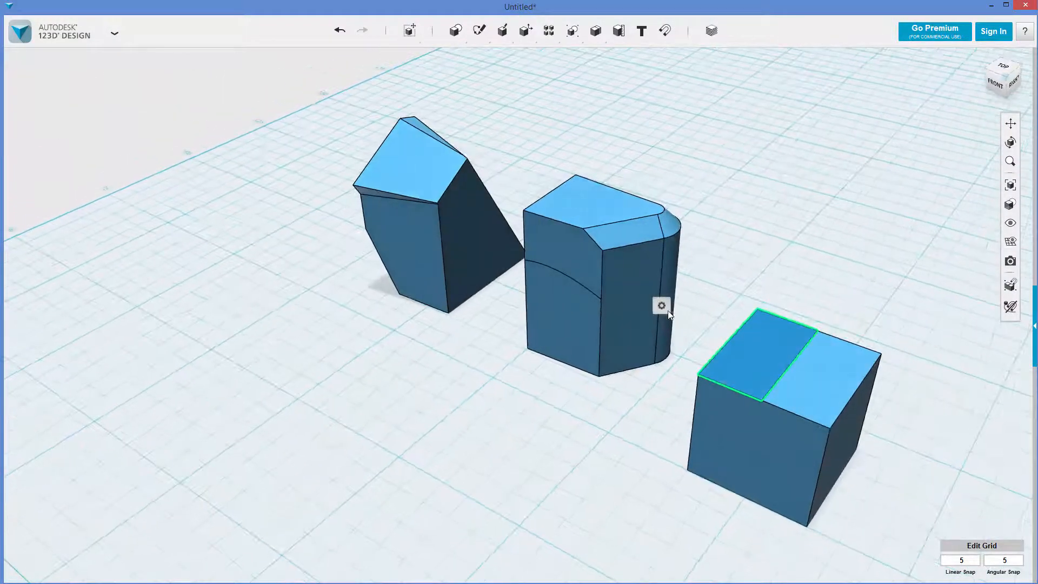
pyautogui.click(682, 307)
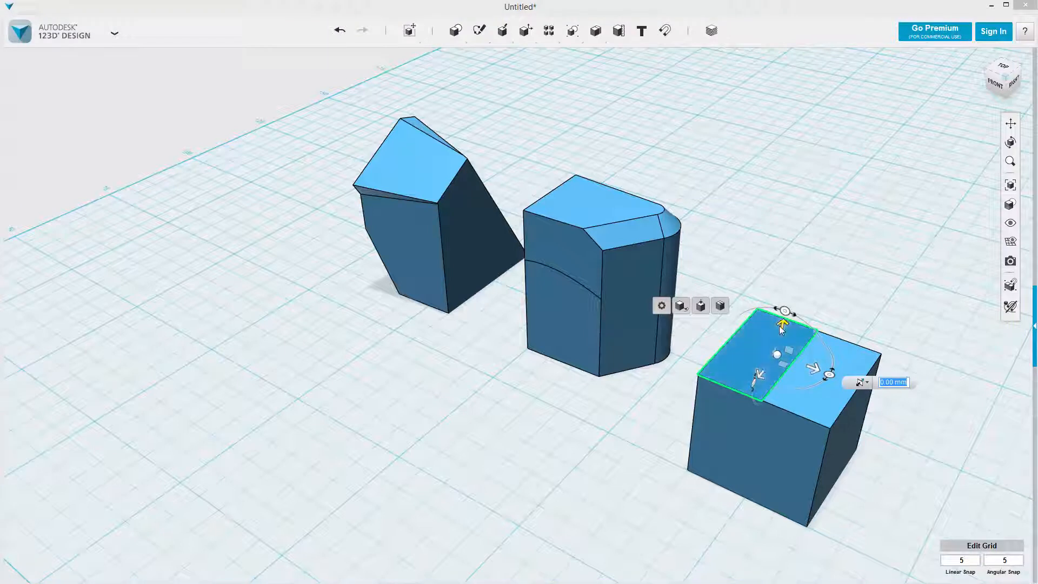
pyautogui.moveTo(781, 330); pyautogui.dragTo(771, 226)
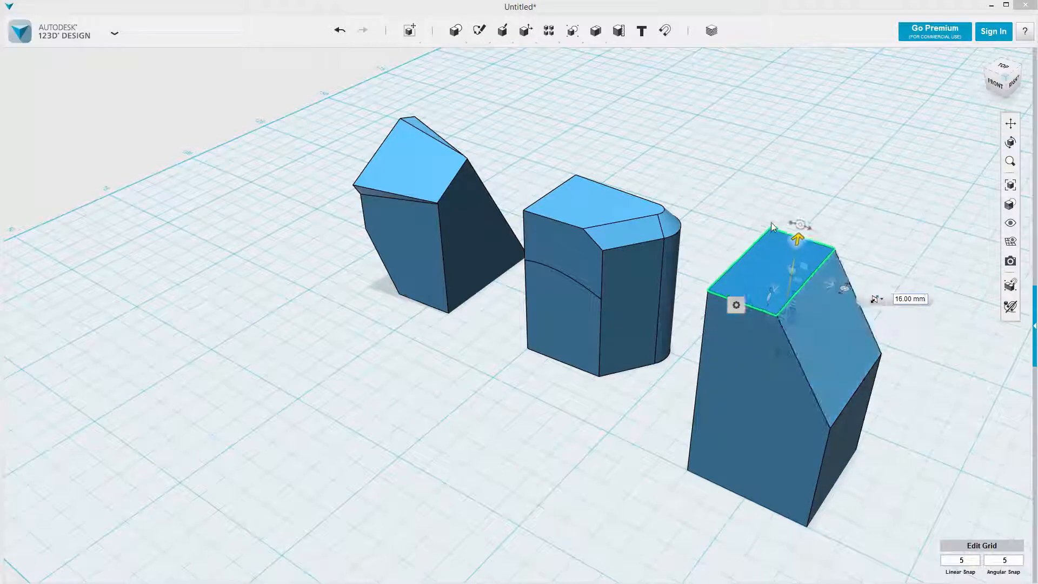
pyautogui.click(884, 213)
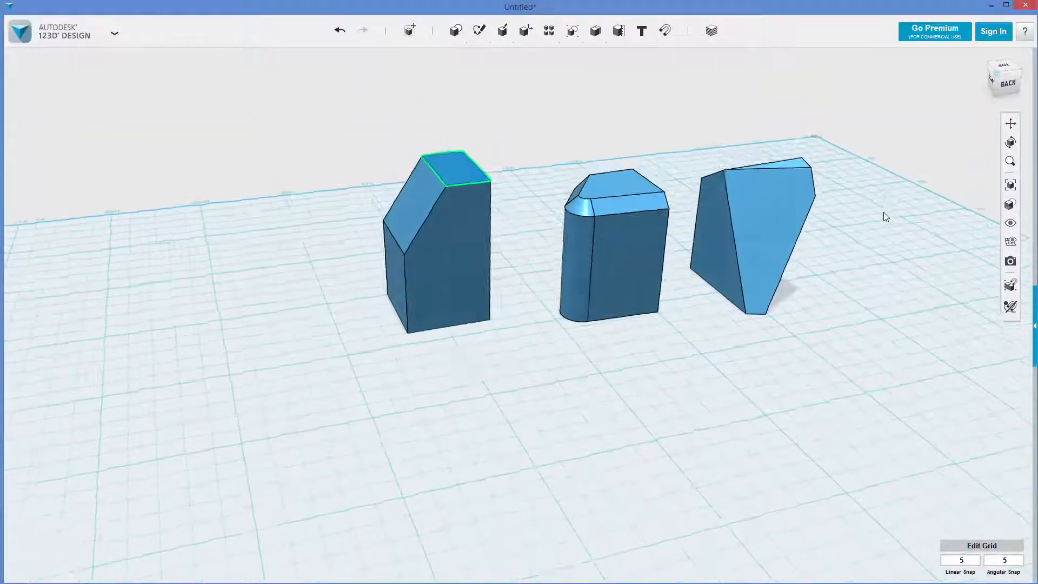
# - Examine the three modified solids from the back and the front
pyautogui.moveTo(525, 32)
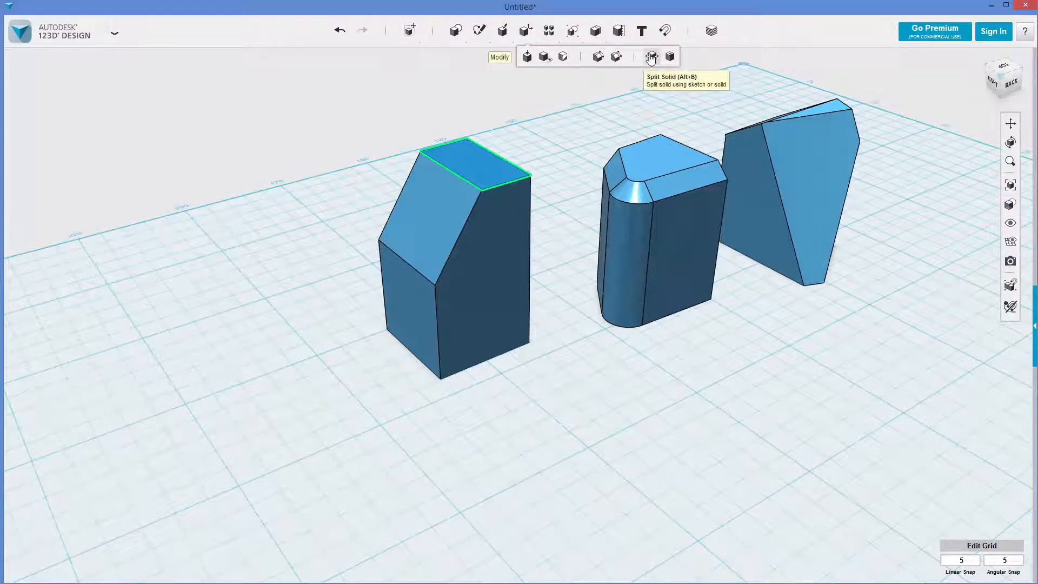
pyautogui.click(573, 151)
pyautogui.moveTo(562, 145); pyautogui.dragTo(644, 295, button='right')
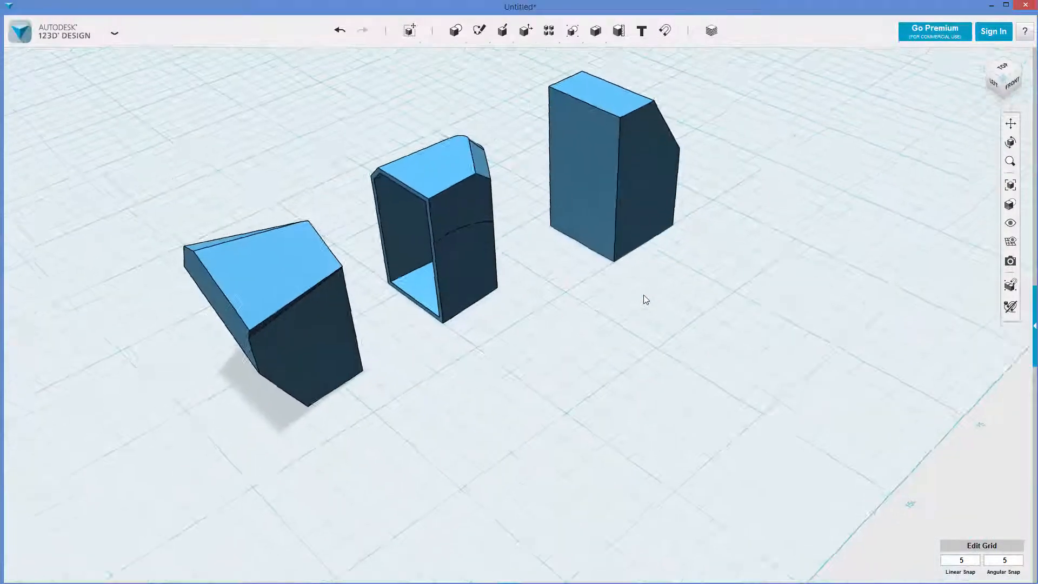
pyautogui.moveTo(643, 295); pyautogui.dragTo(643, 295, button='middle')
pyautogui.moveTo(644, 295); pyautogui.dragTo(643, 295, button='right')
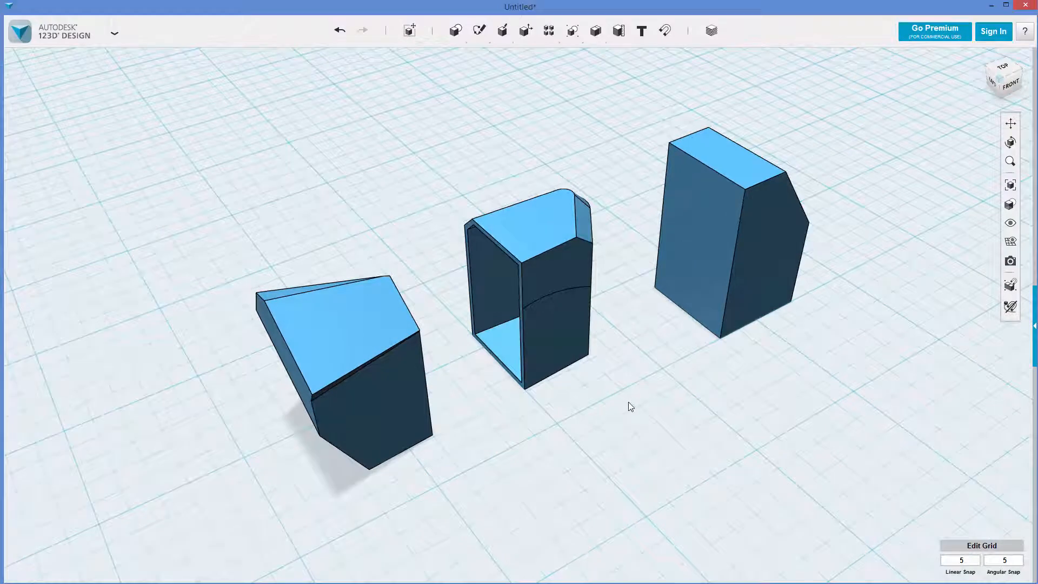
pyautogui.moveTo(628, 401); pyautogui.dragTo(628, 402, button='middle')
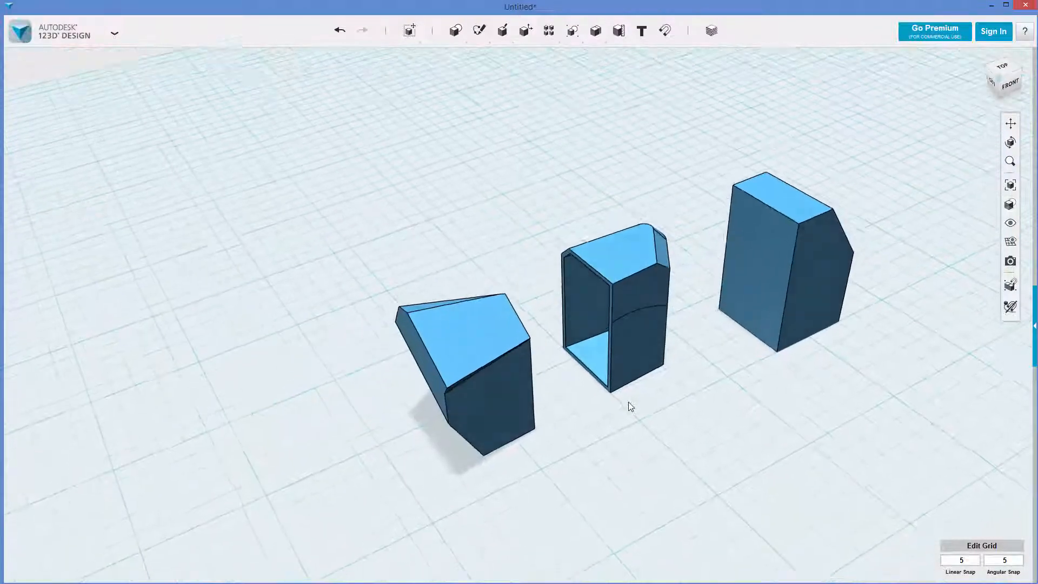
pyautogui.moveTo(628, 402); pyautogui.dragTo(628, 402, button='right')
pyautogui.moveTo(628, 402); pyautogui.dragTo(628, 403, button='middle')
pyautogui.scroll(2, 628, 403)
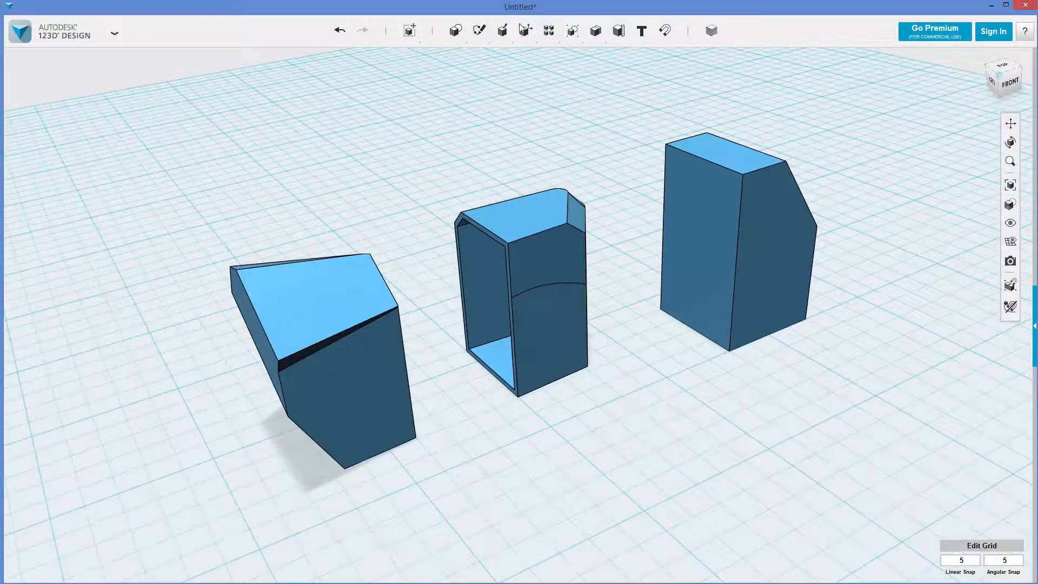